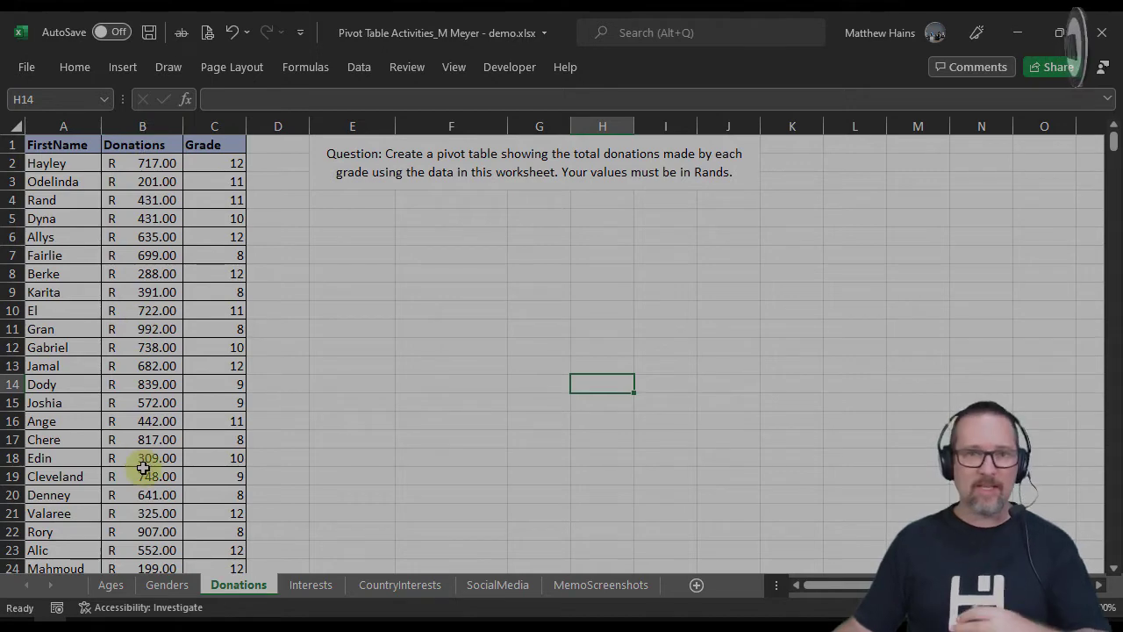
Step: Scroll through the donations list to look over its rows
scroll(143, 467, down, 15)
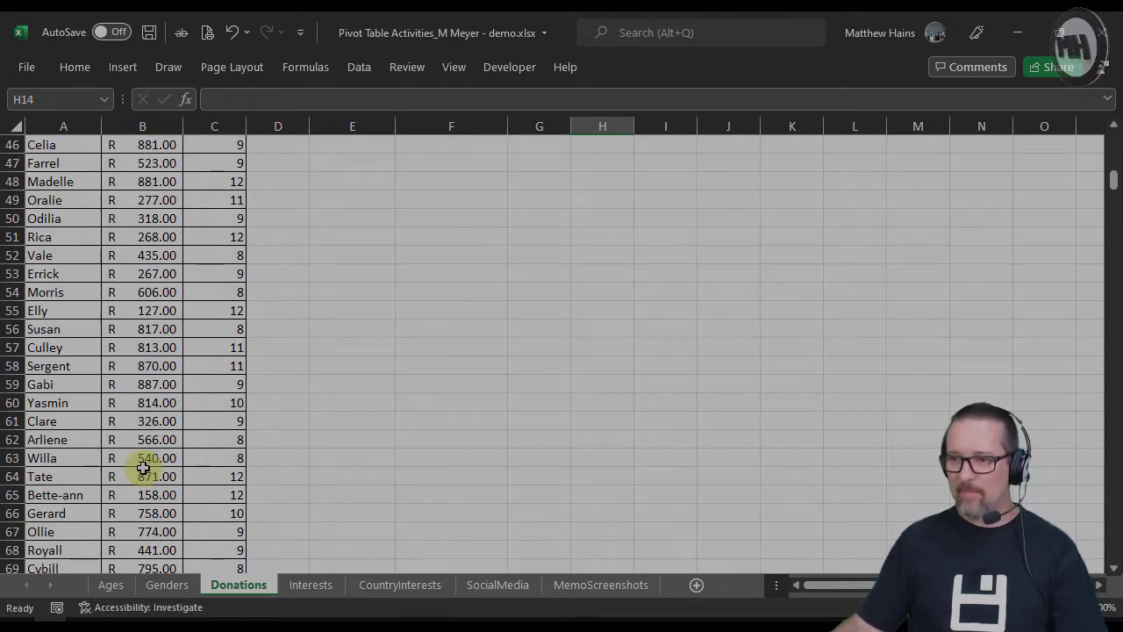
scroll(143, 467, down, 17)
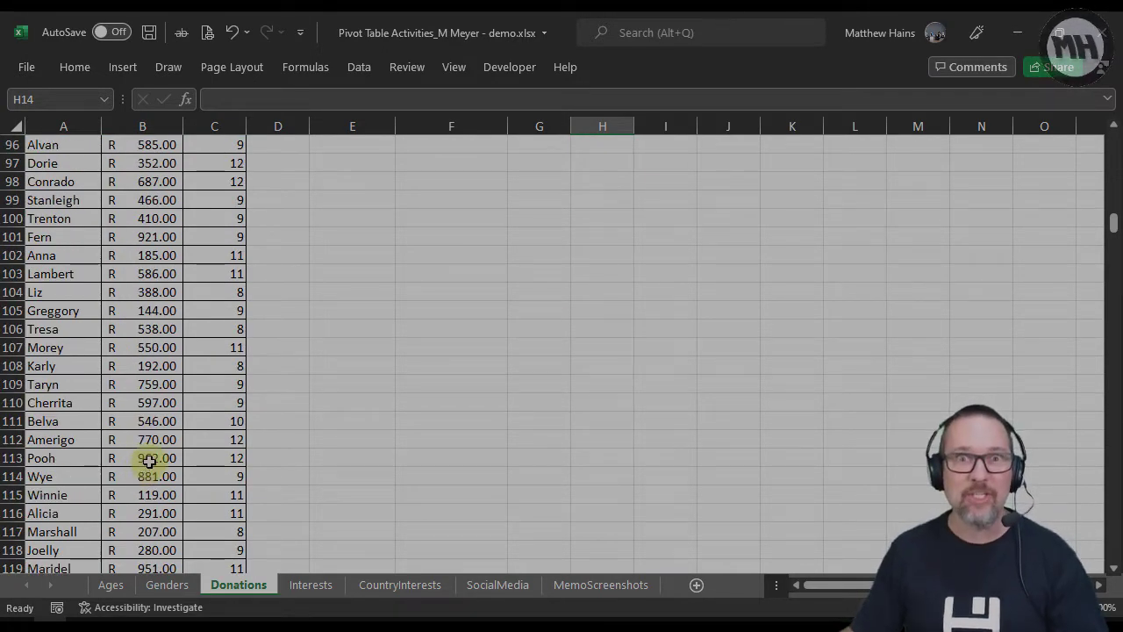
scroll(149, 458, down, 7)
scroll(150, 459, up, 2)
scroll(150, 458, down, 2)
scroll(149, 459, up, 15)
scroll(149, 459, up, 20)
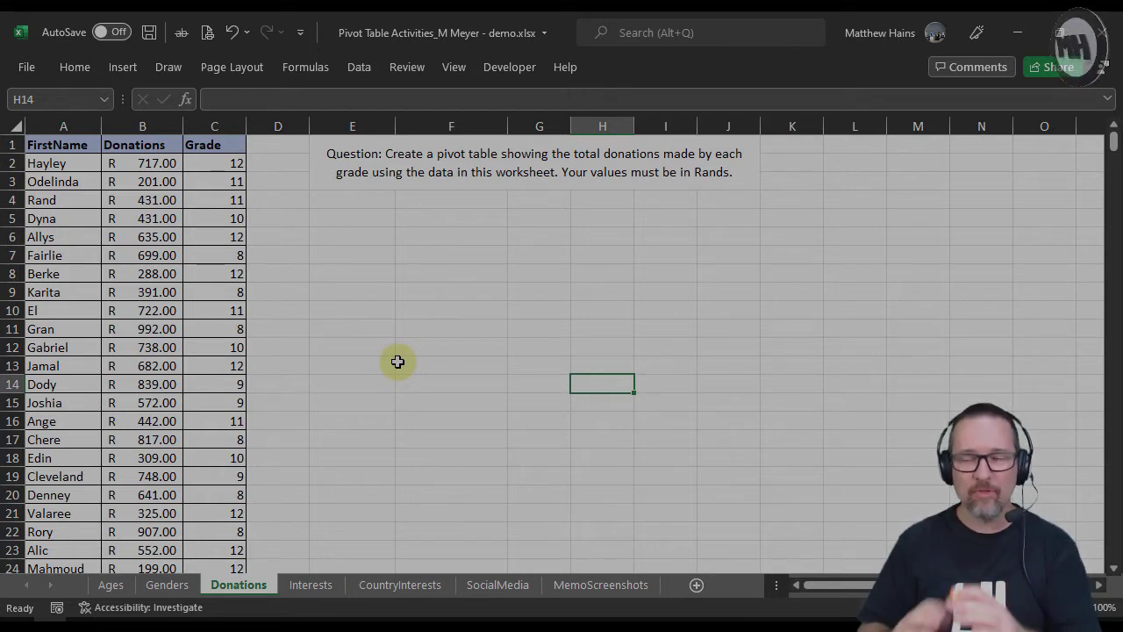
Step: Select A1, review the data to row 501, and bring up the Insert options
click(55, 145)
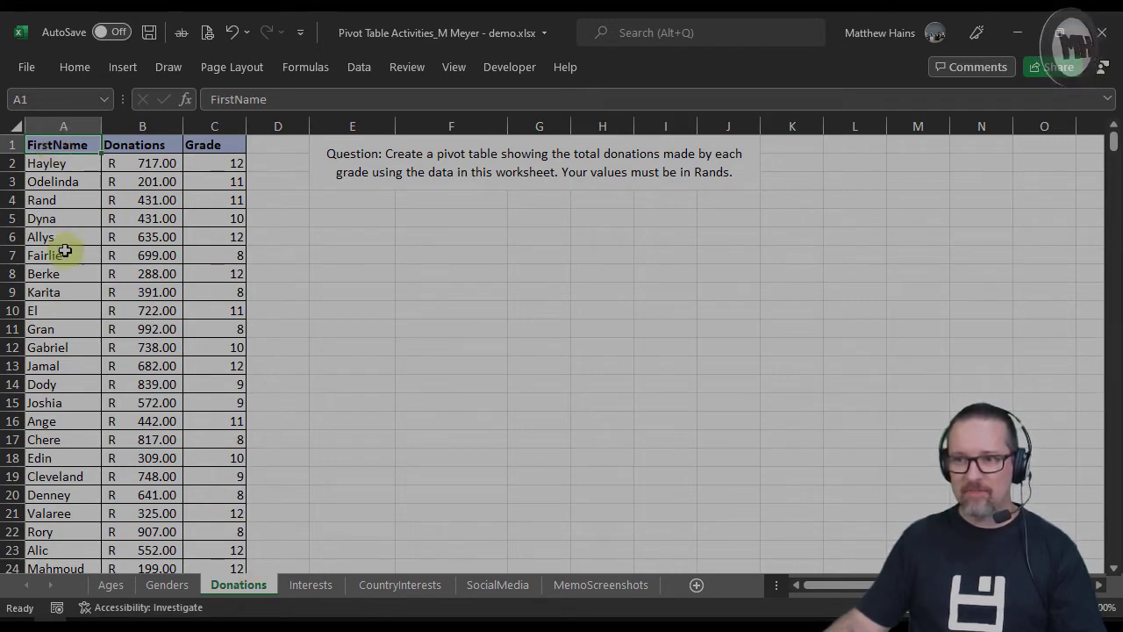
scroll(104, 458, down, 10)
scroll(104, 458, down, 20)
scroll(105, 458, down, 20)
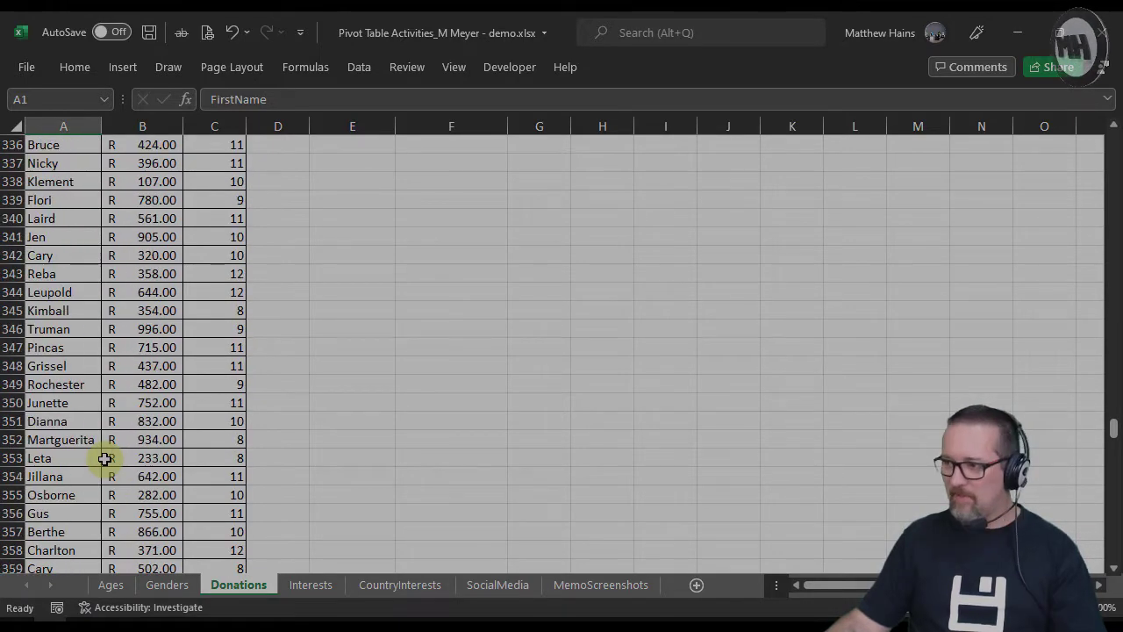
scroll(105, 458, down, 20)
scroll(105, 458, up, 4)
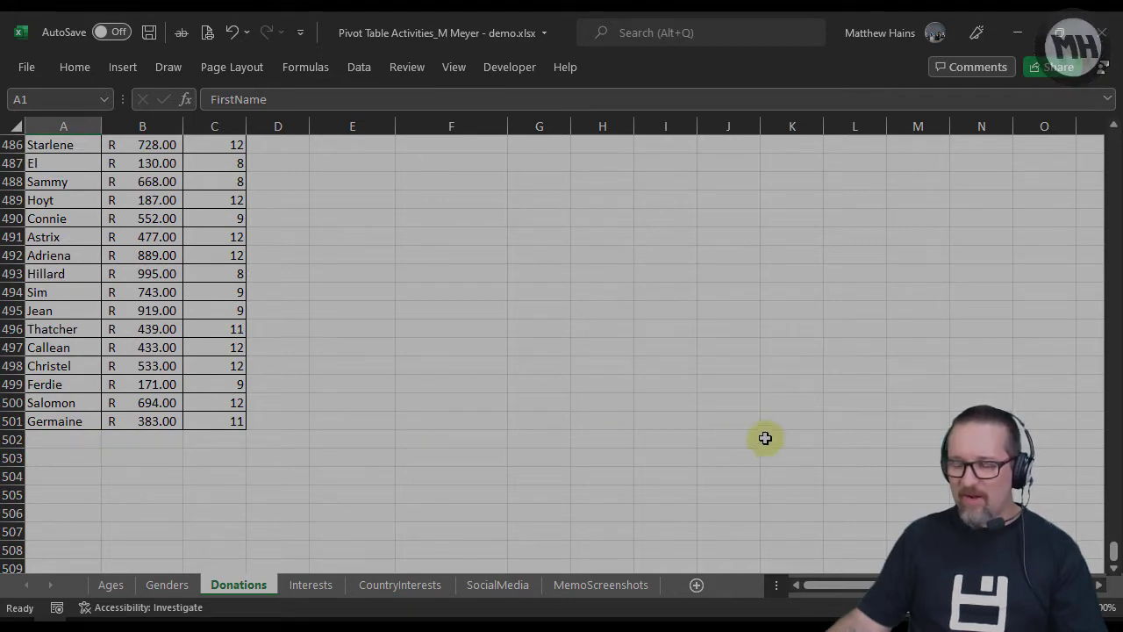
drag(1113, 554, 1112, 498)
drag(1110, 200, 1110, 141)
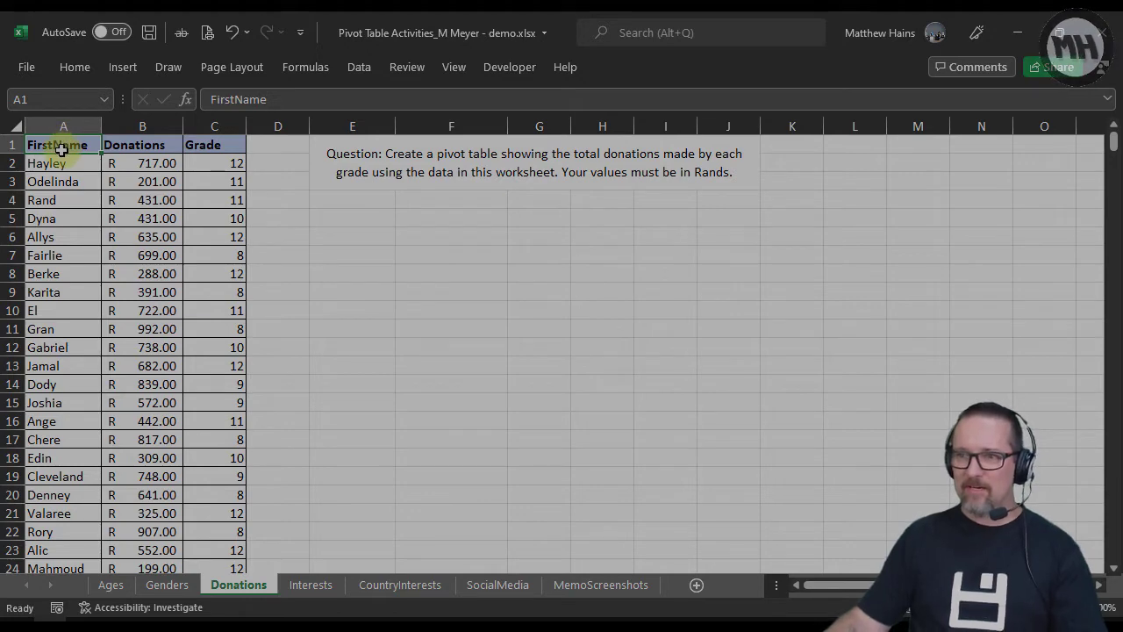
click(123, 69)
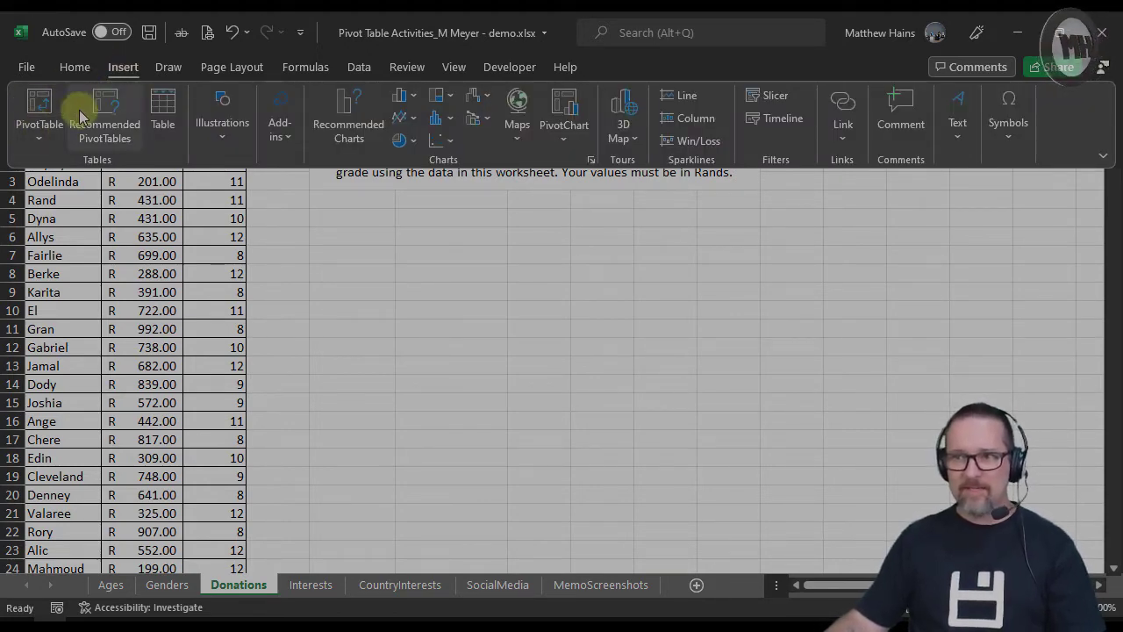
Step: Insert a PivotTable from A1:C501 on the existing Donations sheet at cell E5
click(35, 102)
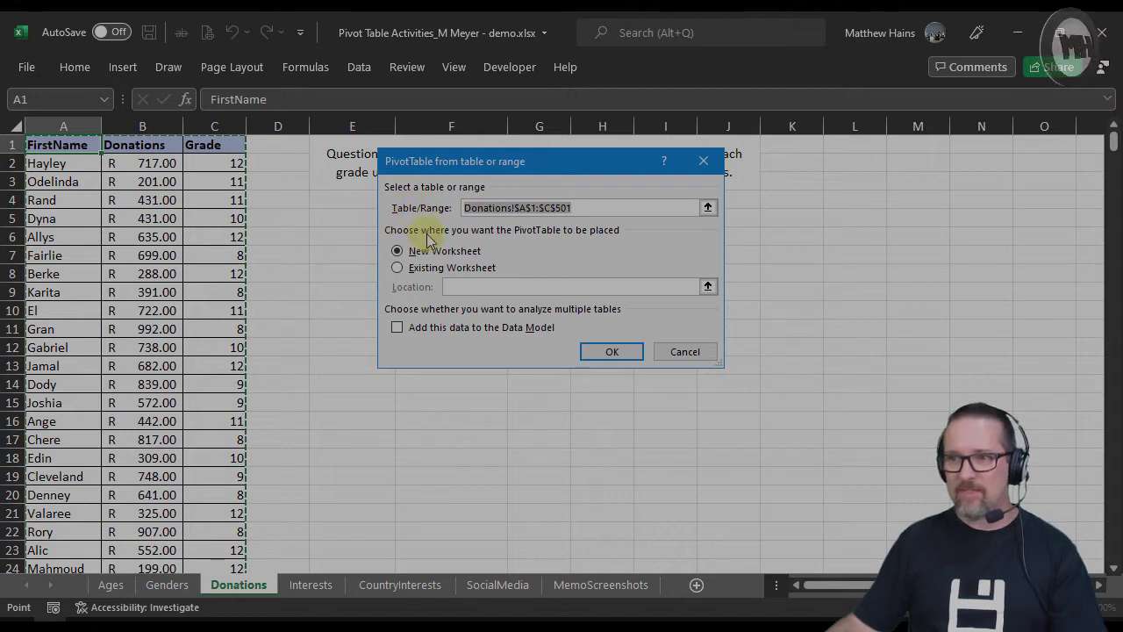
click(603, 210)
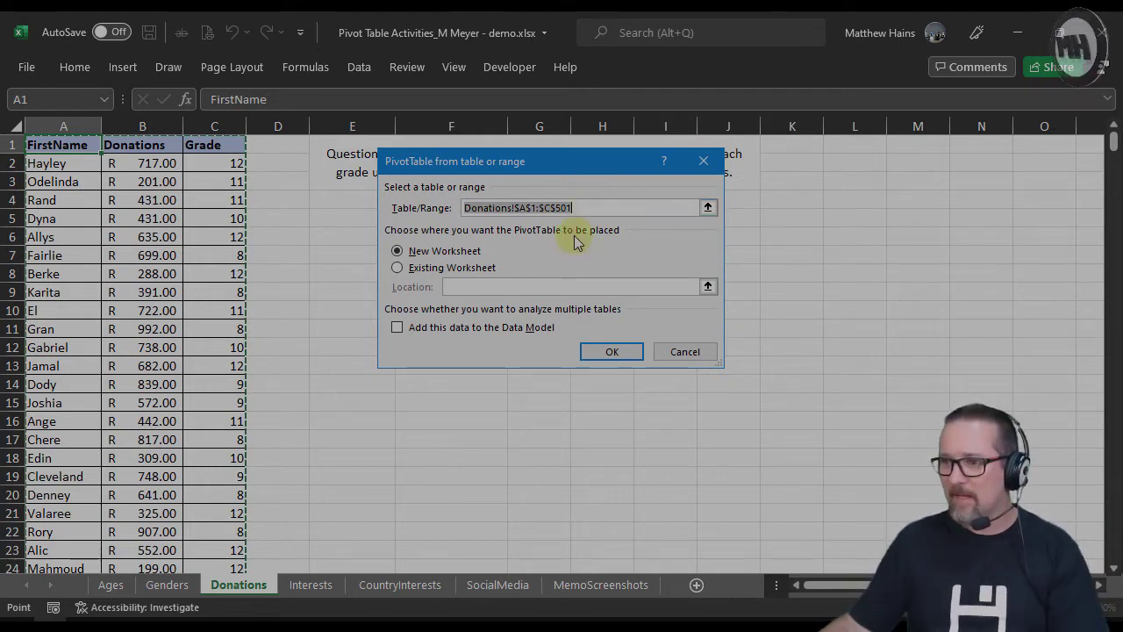
click(414, 268)
drag(547, 161, 641, 94)
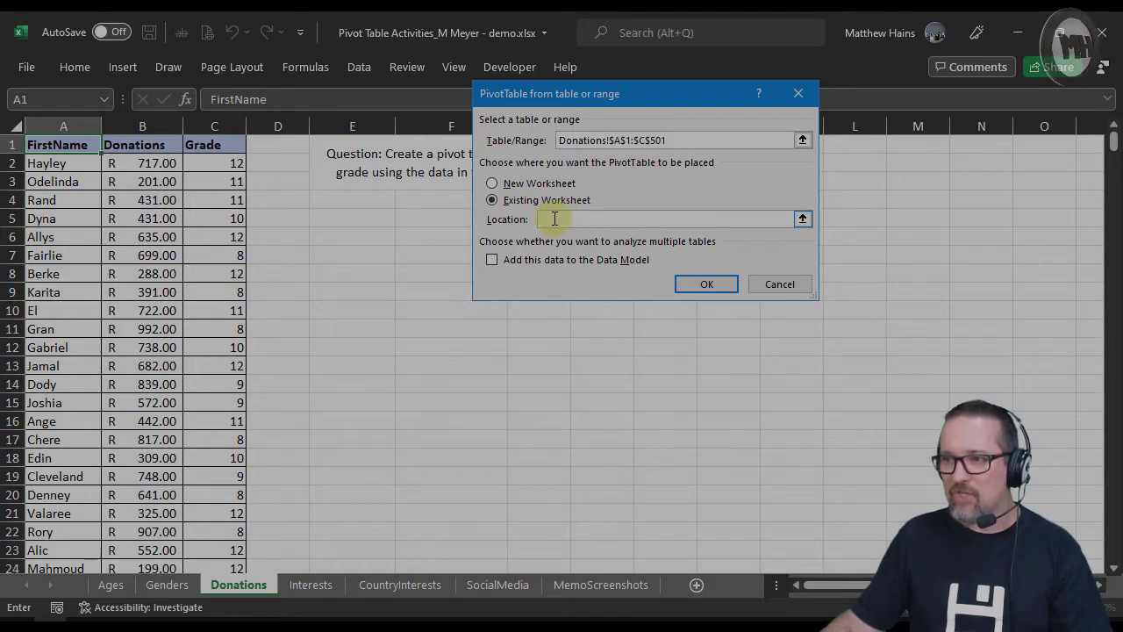
click(338, 215)
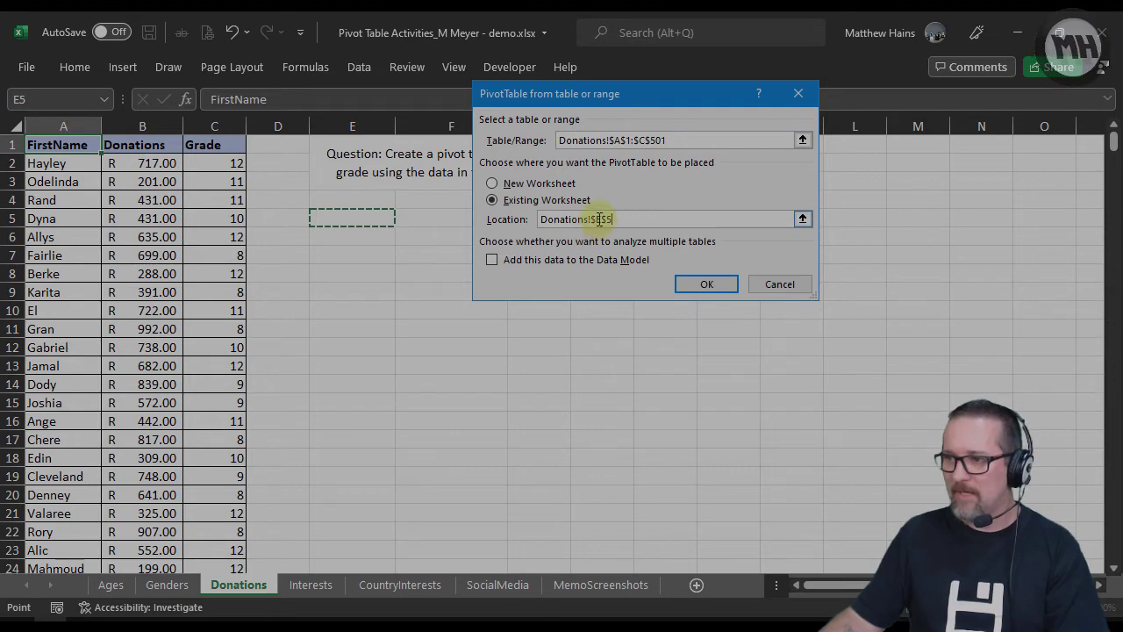
click(705, 285)
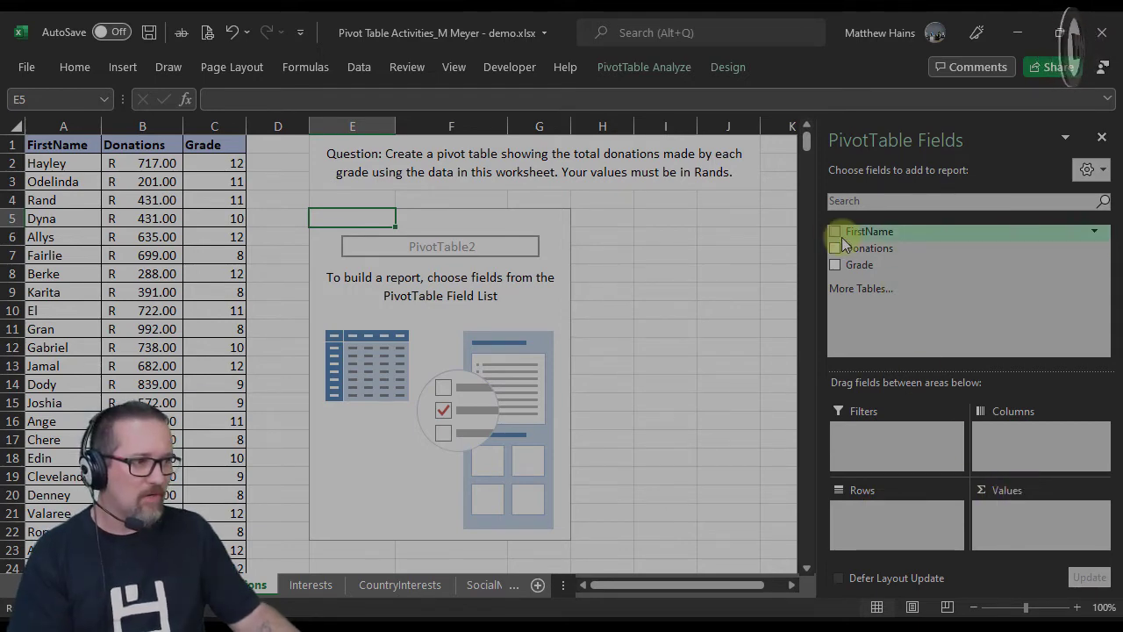
Step: Add Grade and Donations, remove Sum of Grade, then select the whole pivot table from E4
click(837, 265)
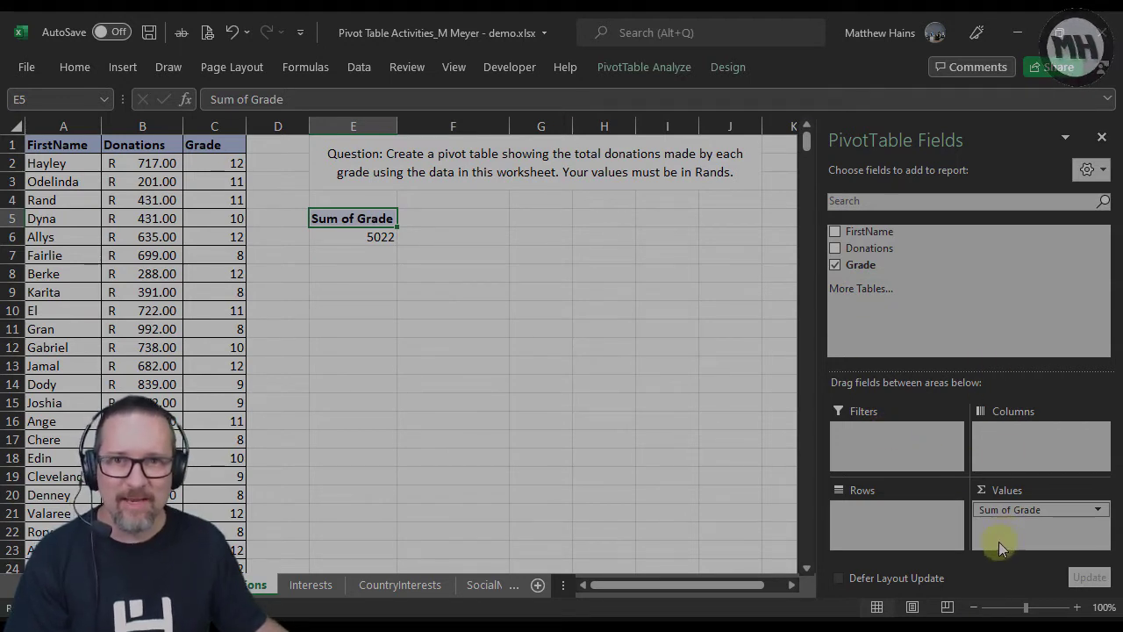
click(835, 249)
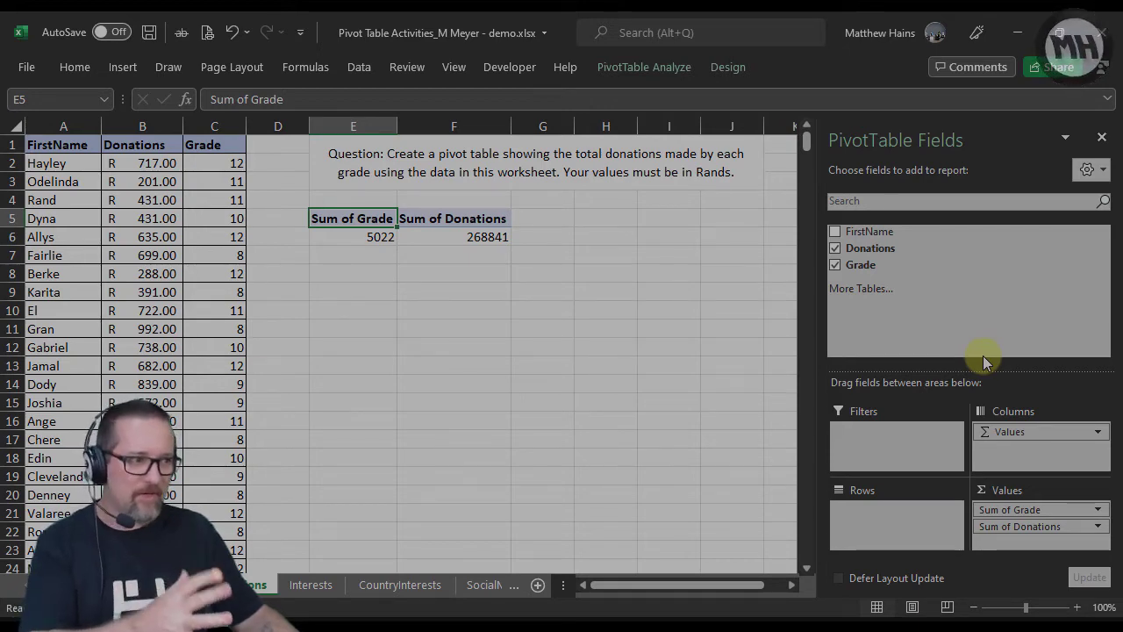
drag(1009, 510, 1018, 546)
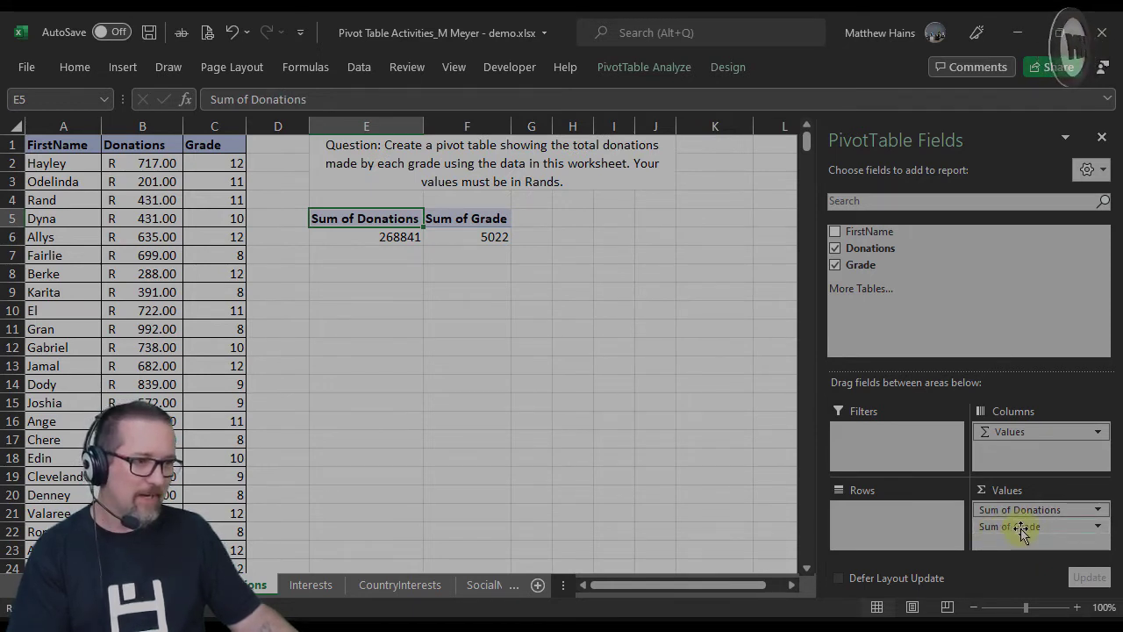
drag(1050, 529, 869, 521)
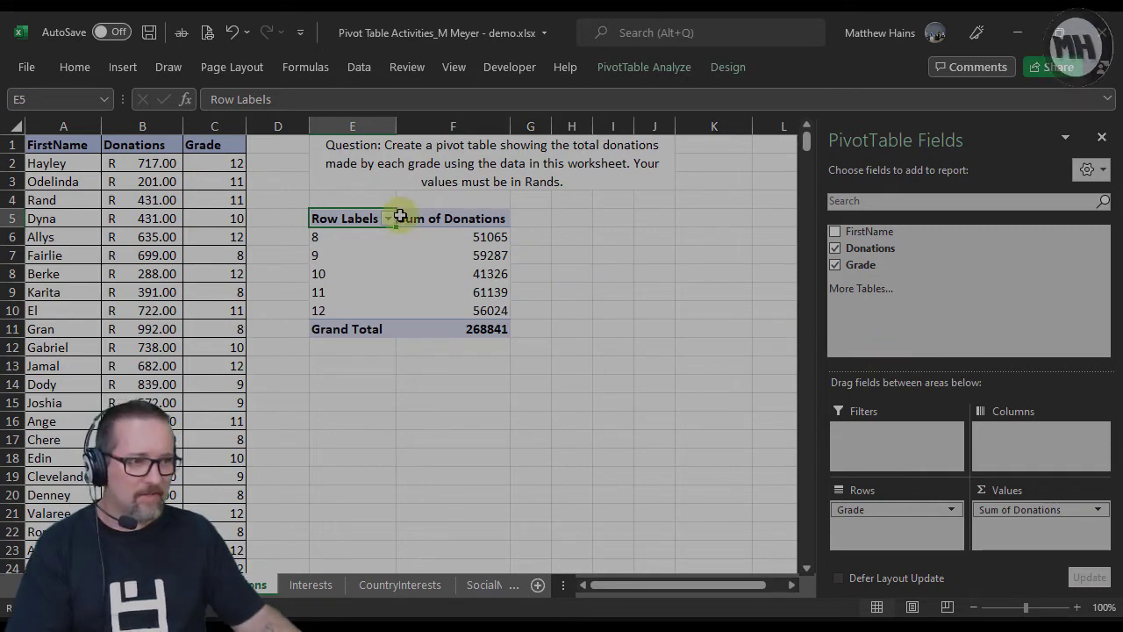
click(368, 202)
drag(369, 202, 471, 332)
Step: Delete the old pivot table and insert a new PivotTable of A1:C501 on a new worksheet
key(Delete)
click(651, 291)
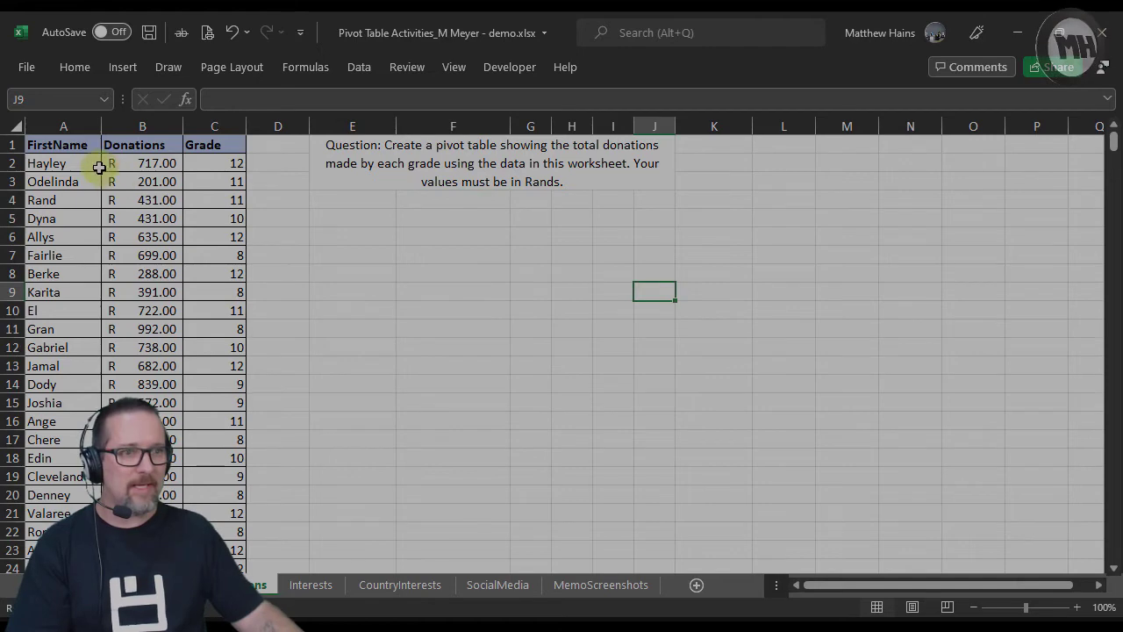
click(79, 143)
click(117, 66)
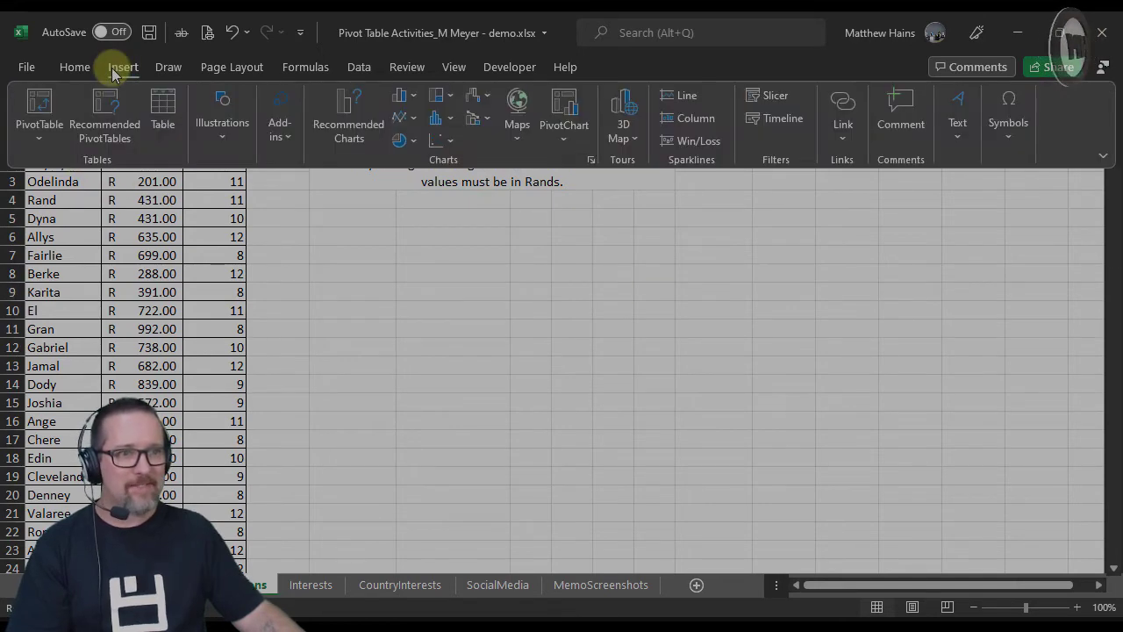
click(44, 105)
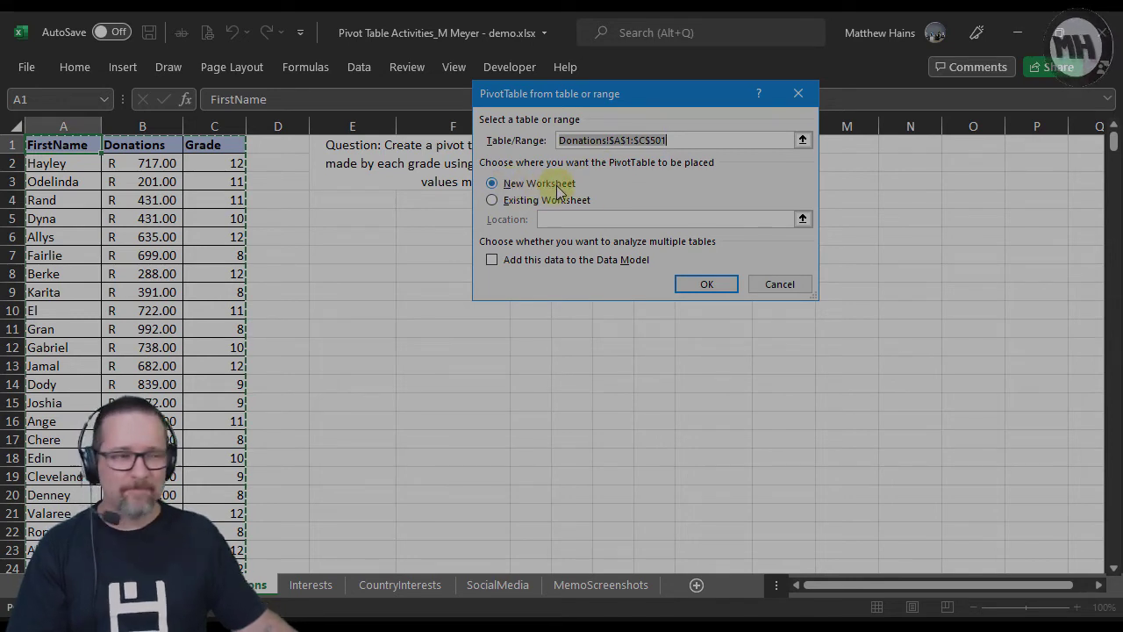
click(707, 285)
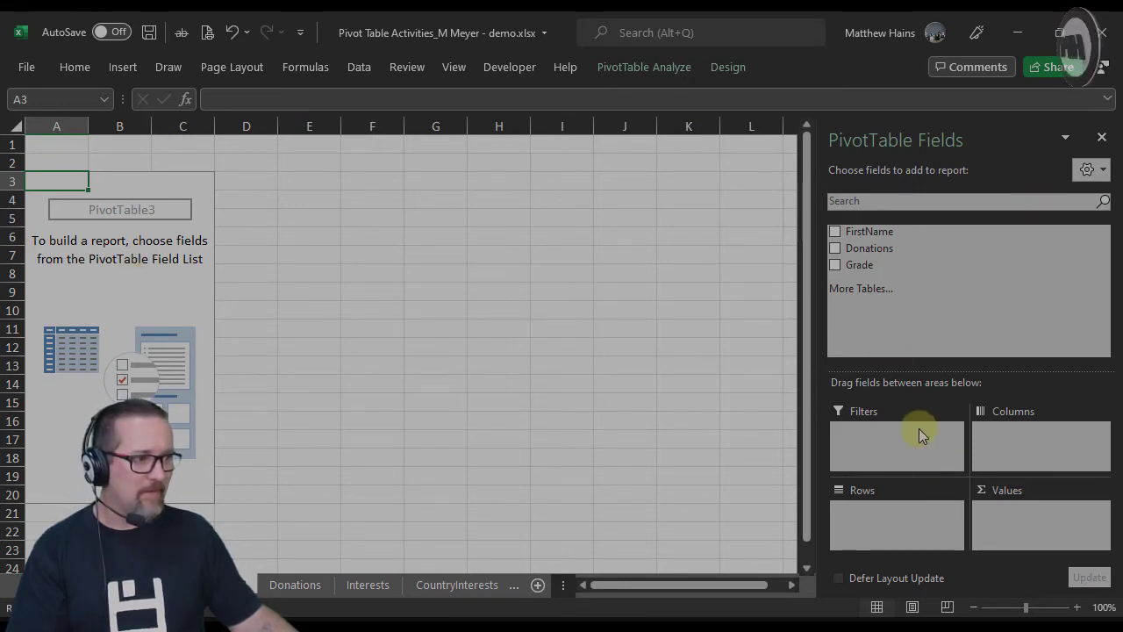
Step: Add Donations as values and Grade as rows, totalling 268841 across grades 8–12
click(835, 249)
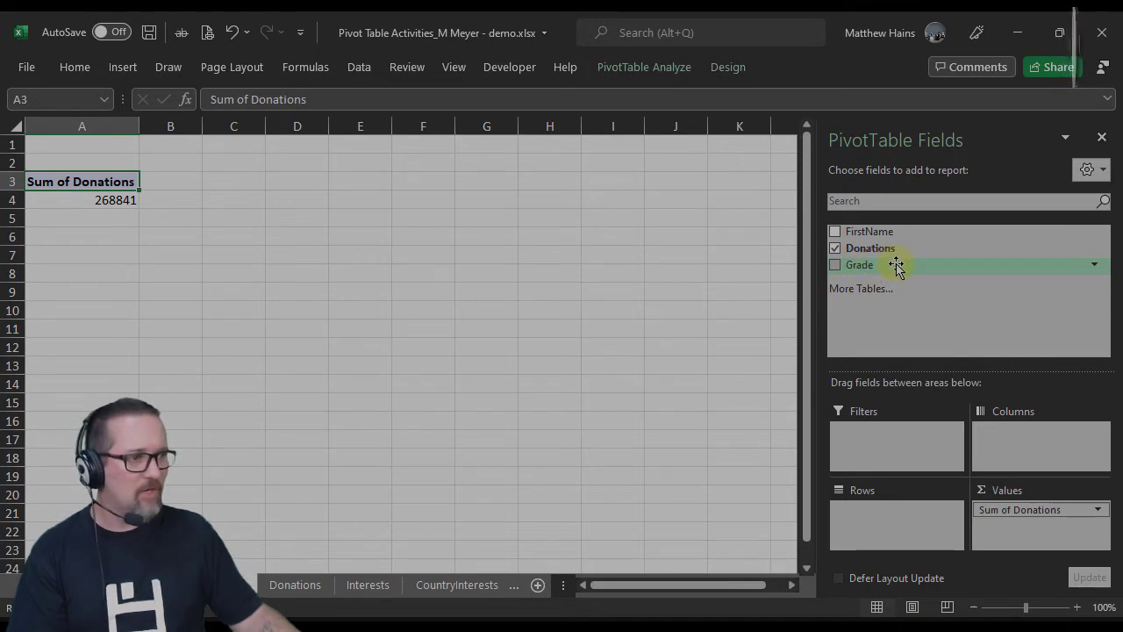
drag(898, 267, 907, 518)
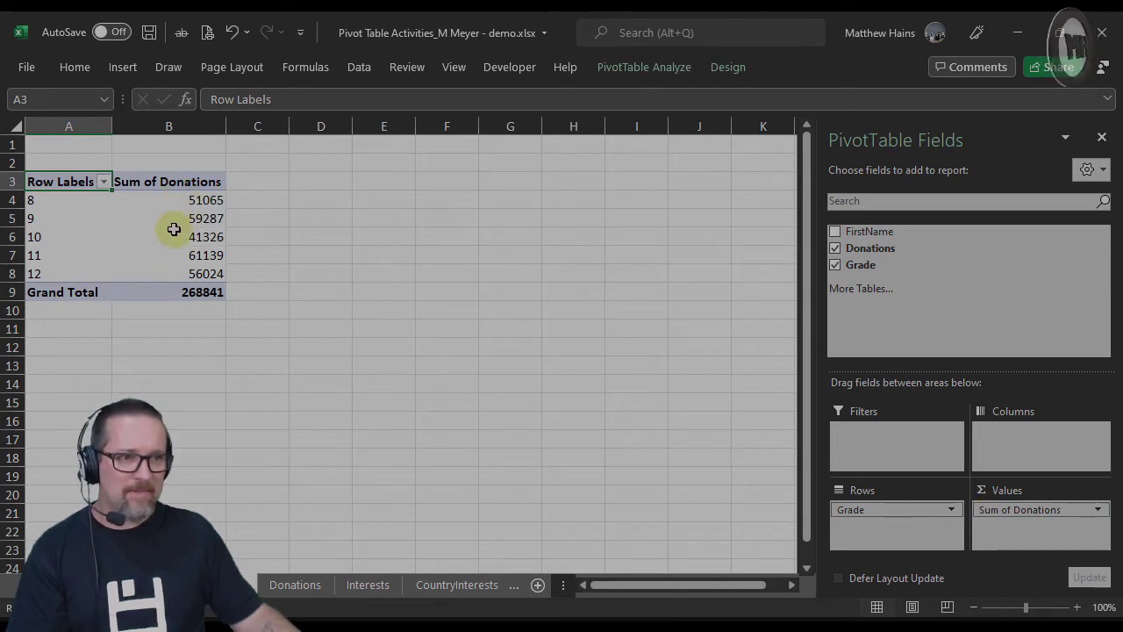
mouse_move(192, 237)
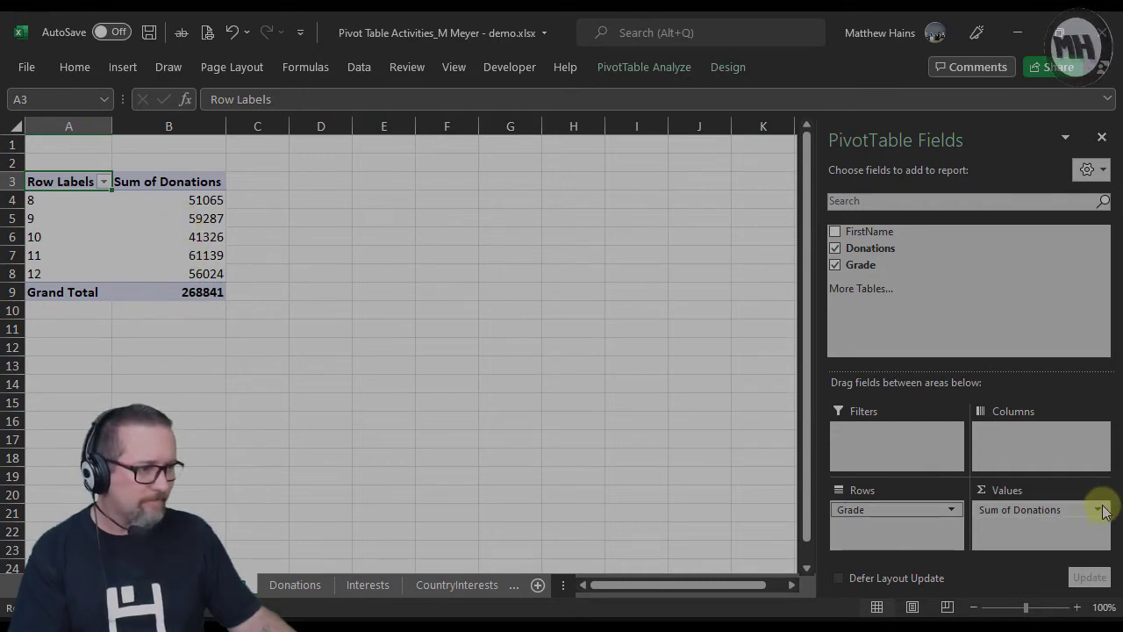
Step: Format the Sum of Donations values as Rand currency through Value Field Settings
click(1098, 512)
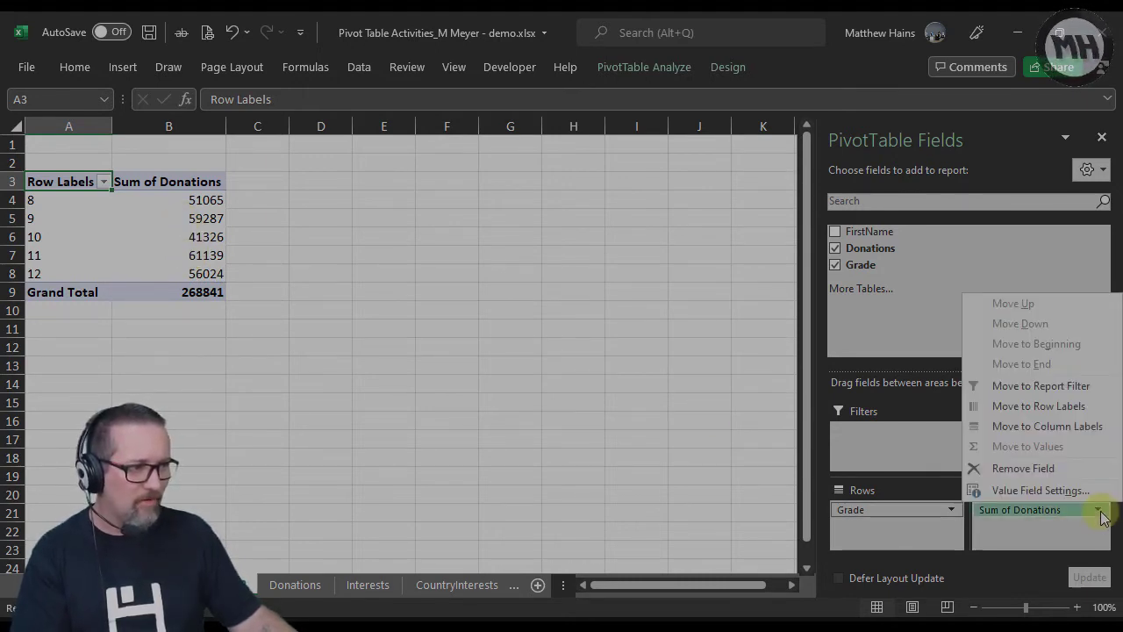
click(1028, 491)
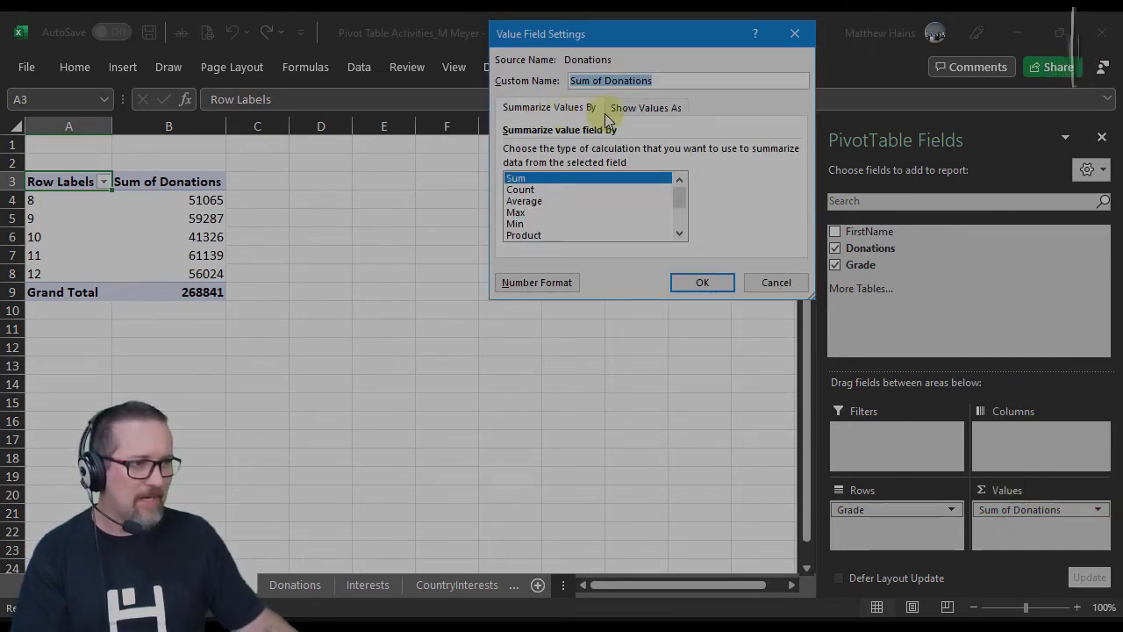
click(661, 108)
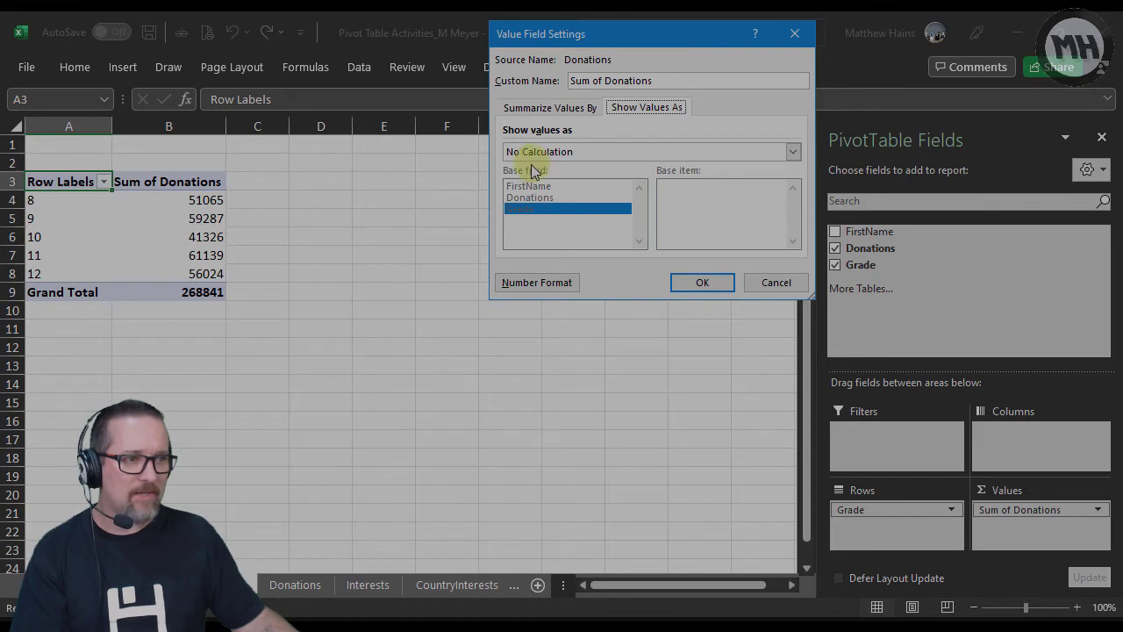
click(559, 285)
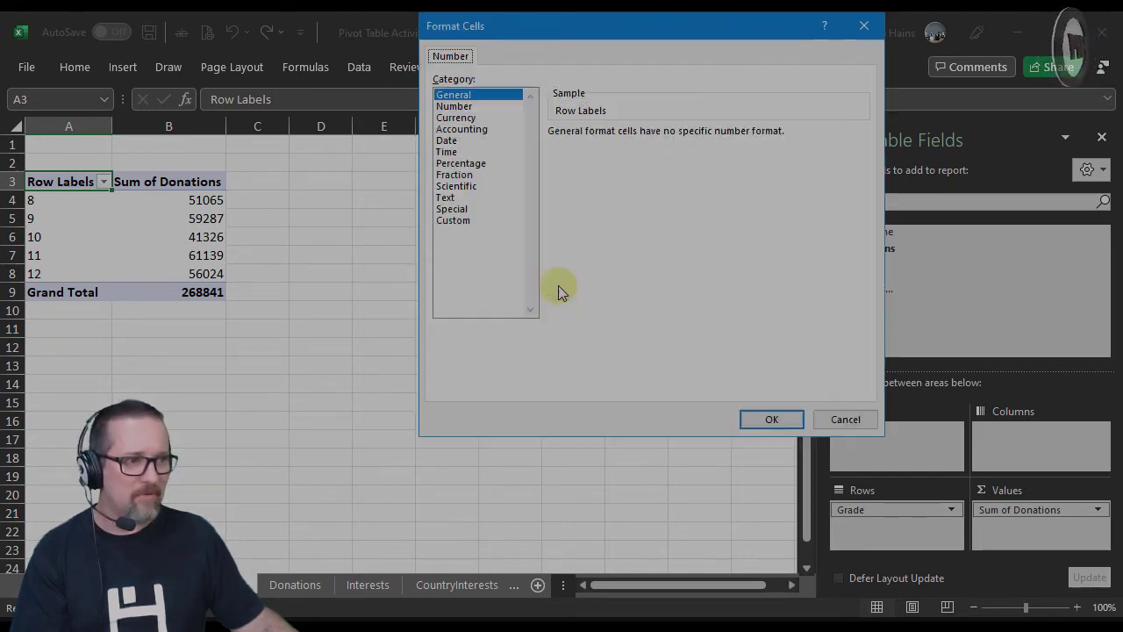
click(458, 118)
click(772, 419)
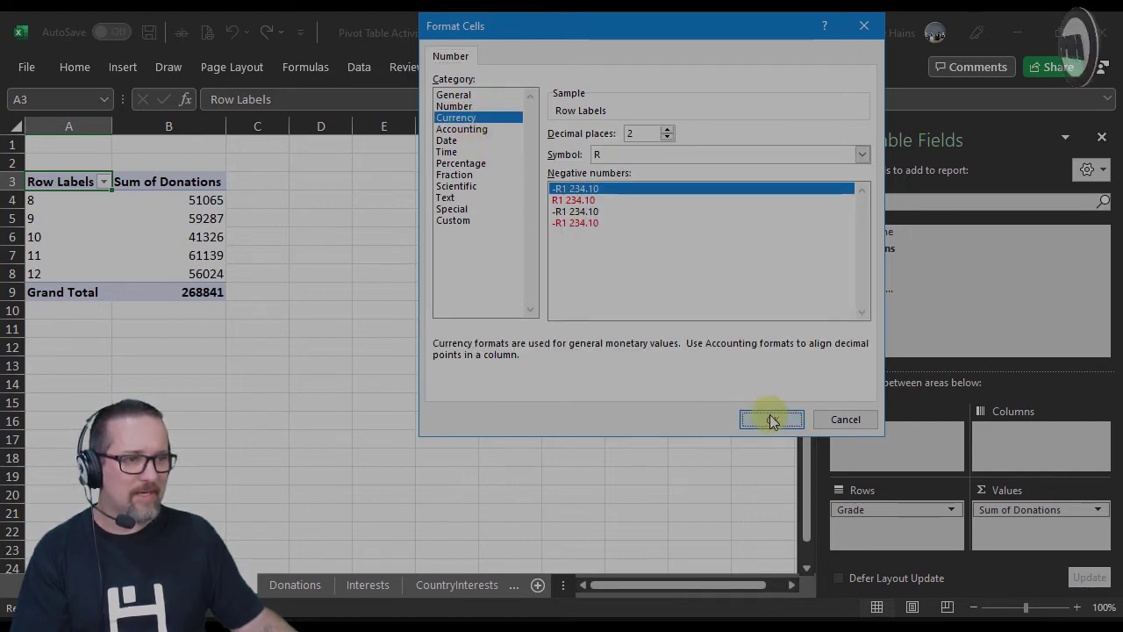
click(709, 284)
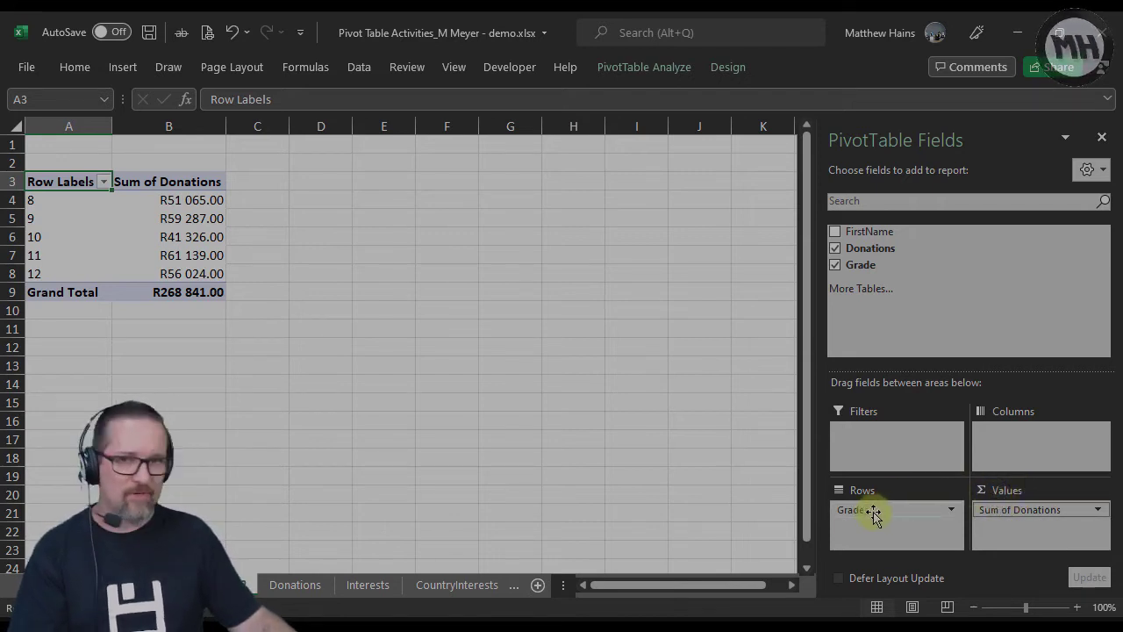
Step: Move Grade into the report filter and filter the pivot to grade 10 only
drag(872, 514, 877, 446)
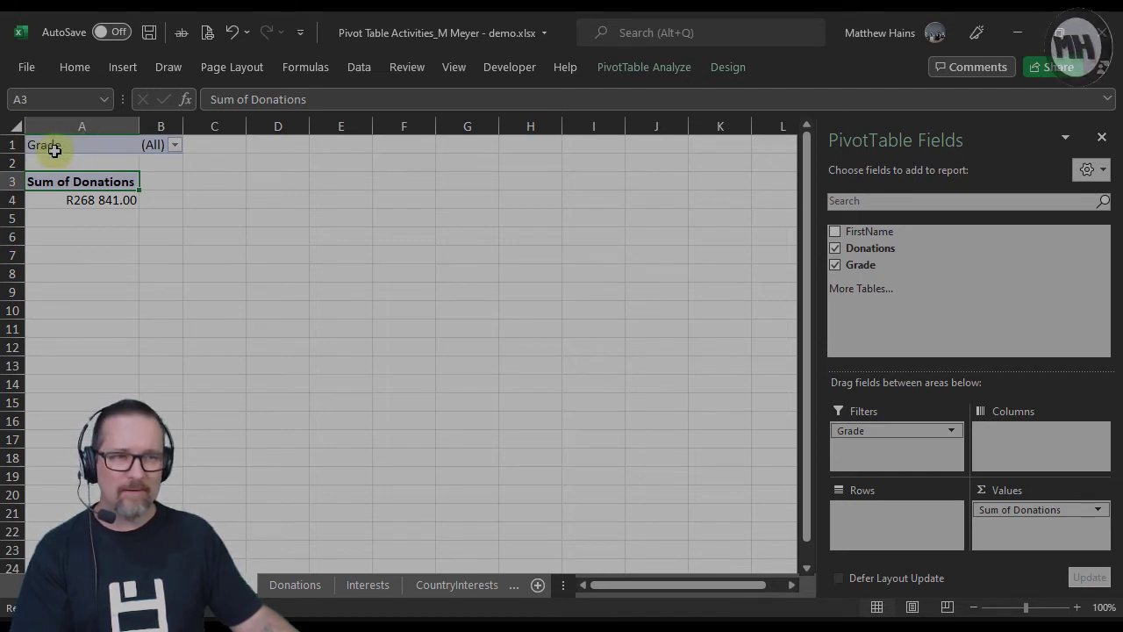
click(176, 146)
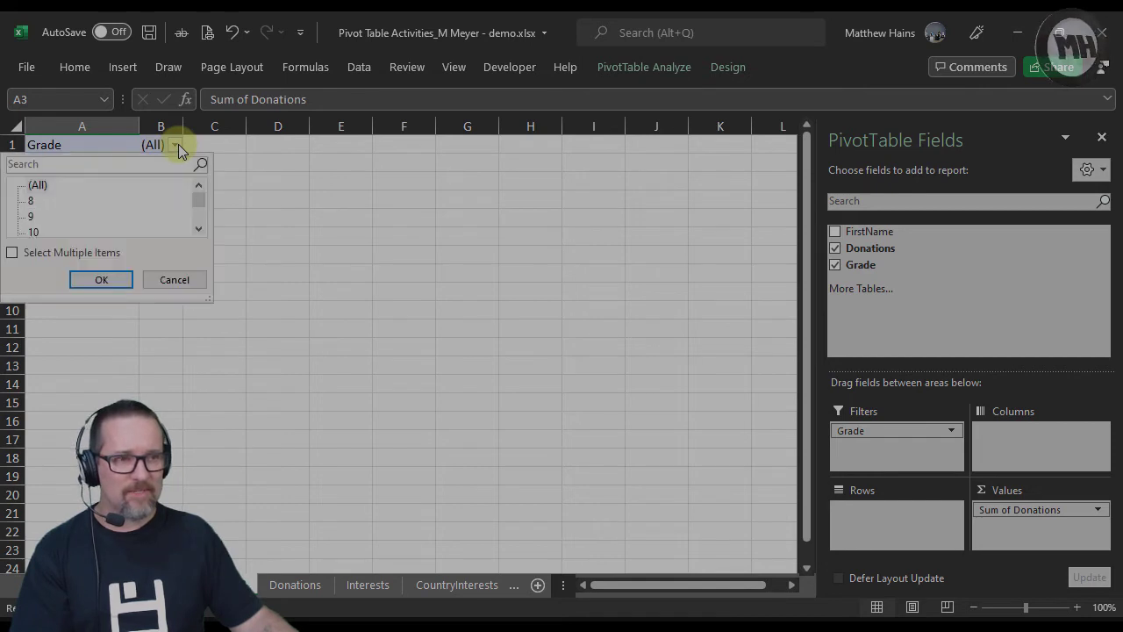
drag(208, 301, 212, 402)
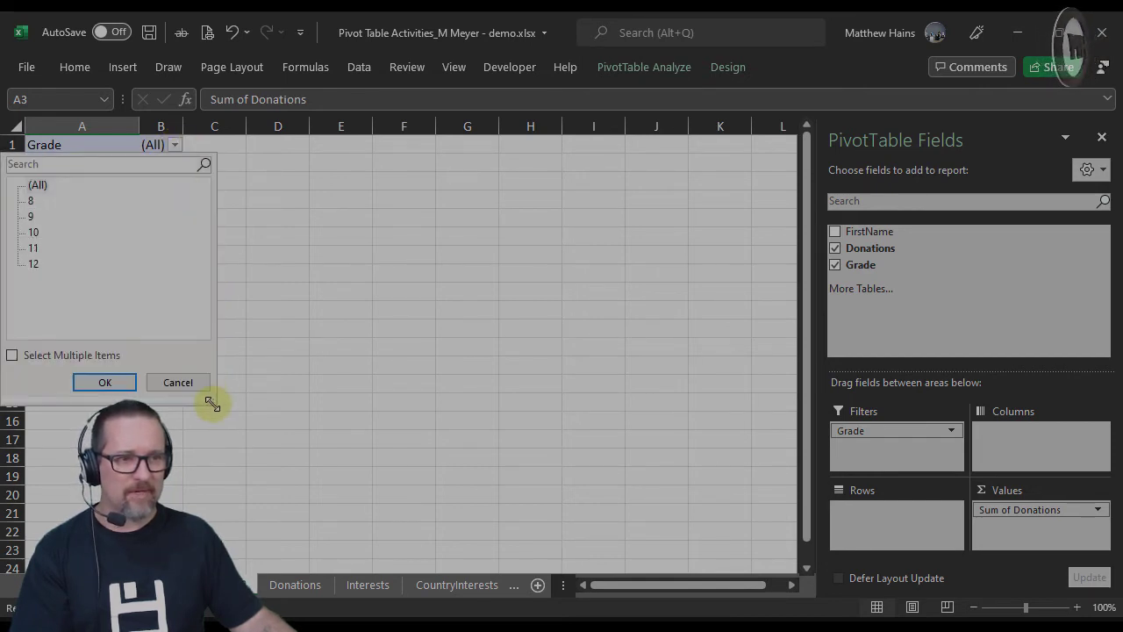
click(35, 216)
click(35, 232)
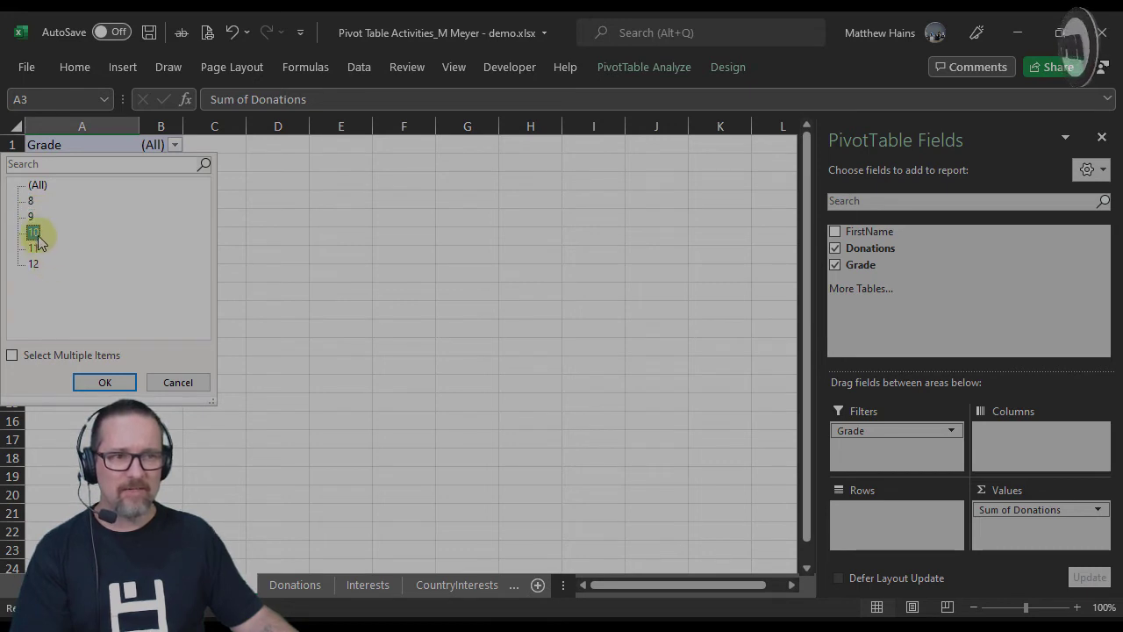
click(104, 383)
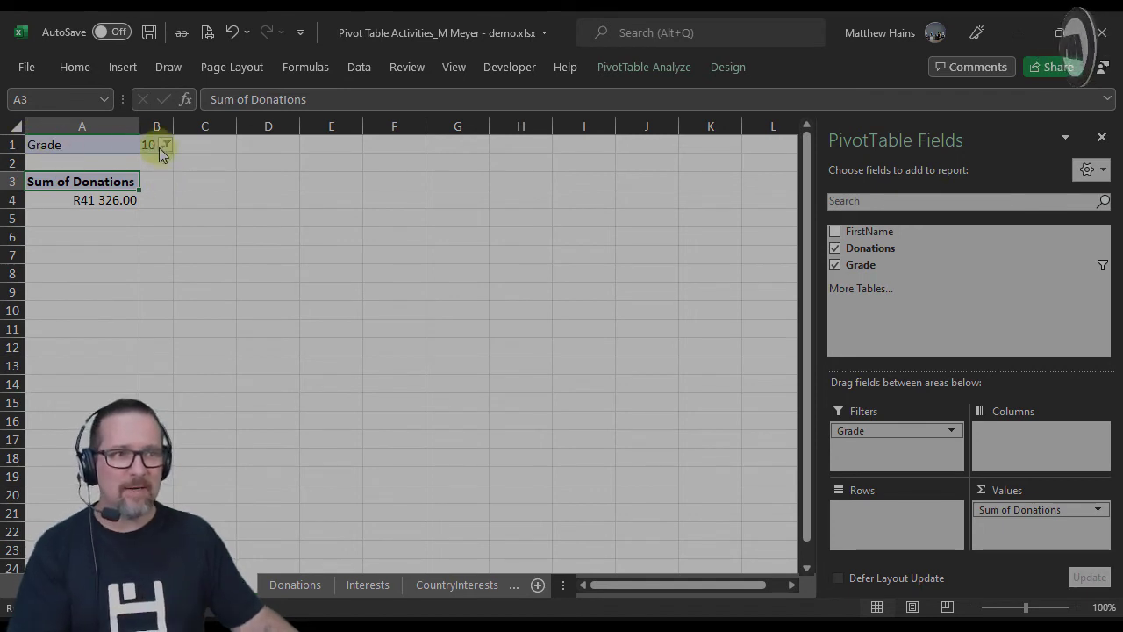
mouse_move(93, 200)
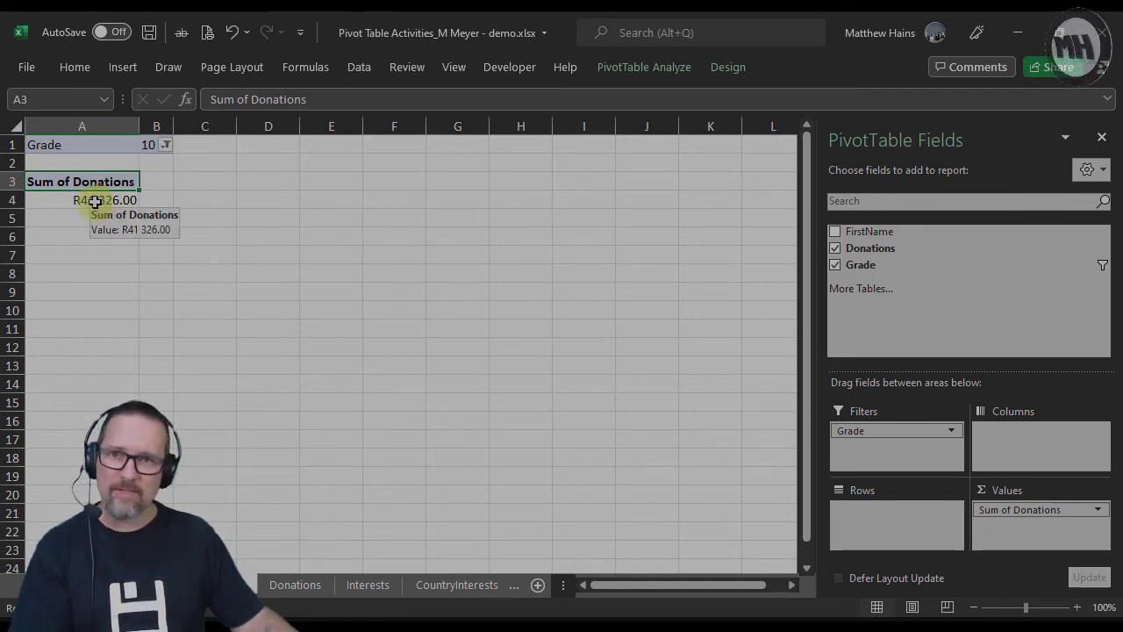
Step: Enable Select Multiple Items and filter to grades 8 and 9, totalling R110 352.00
click(163, 145)
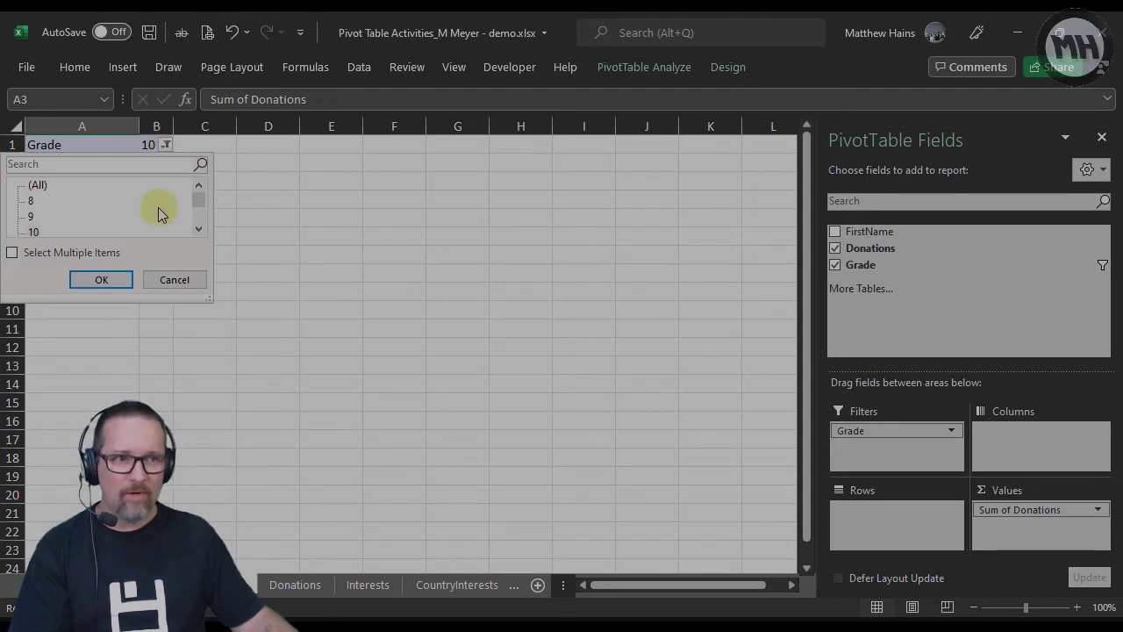
click(29, 256)
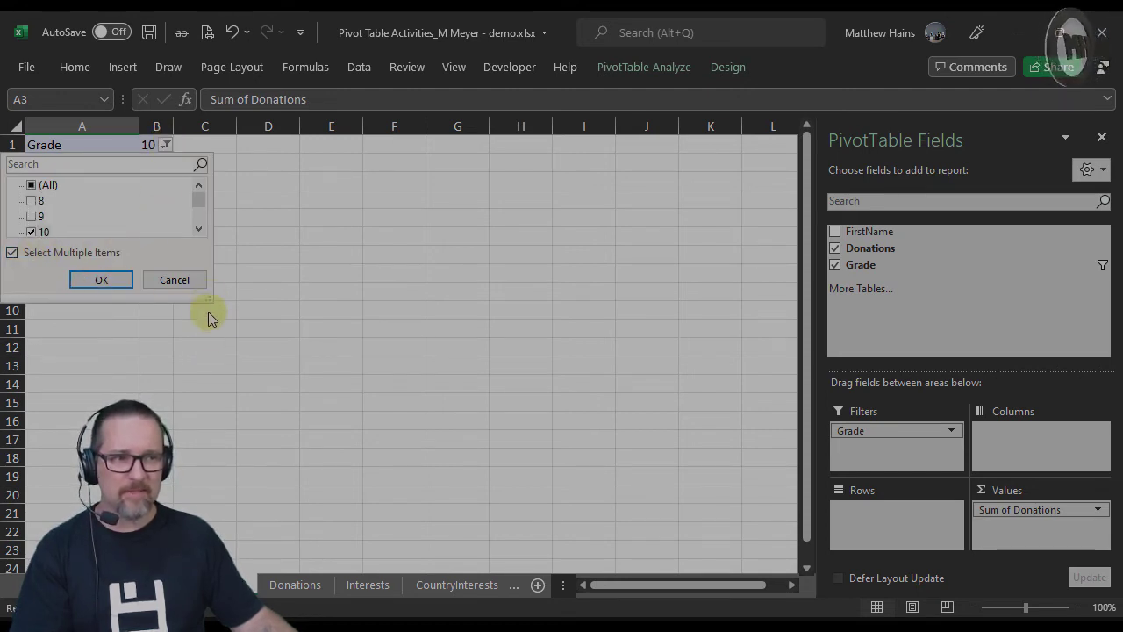
drag(207, 299, 211, 418)
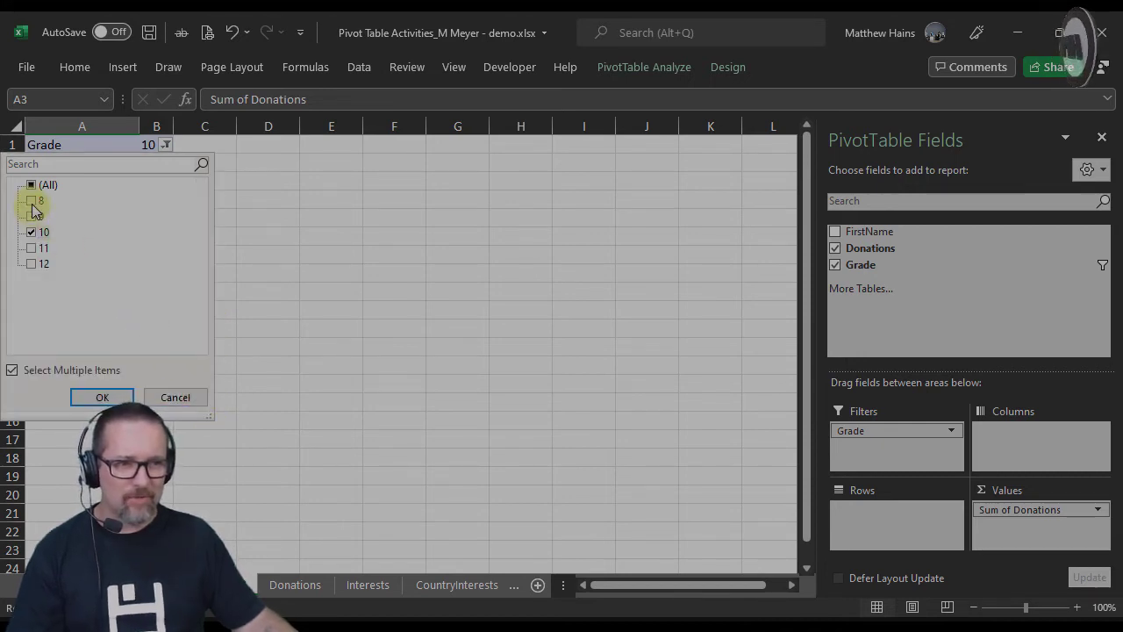
click(32, 217)
click(32, 231)
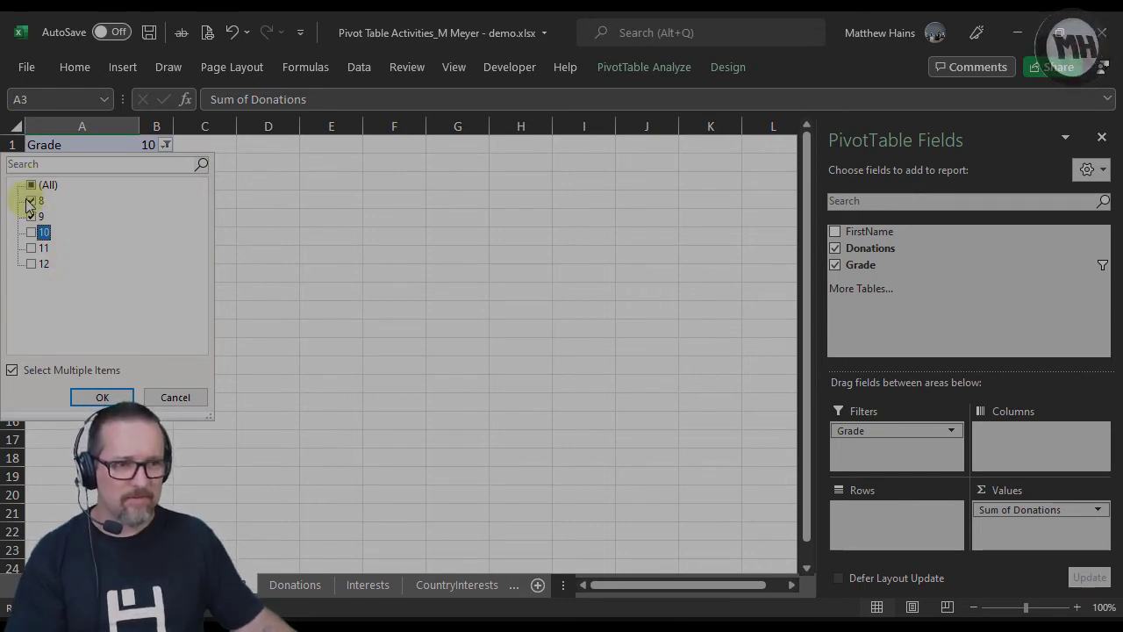
click(102, 397)
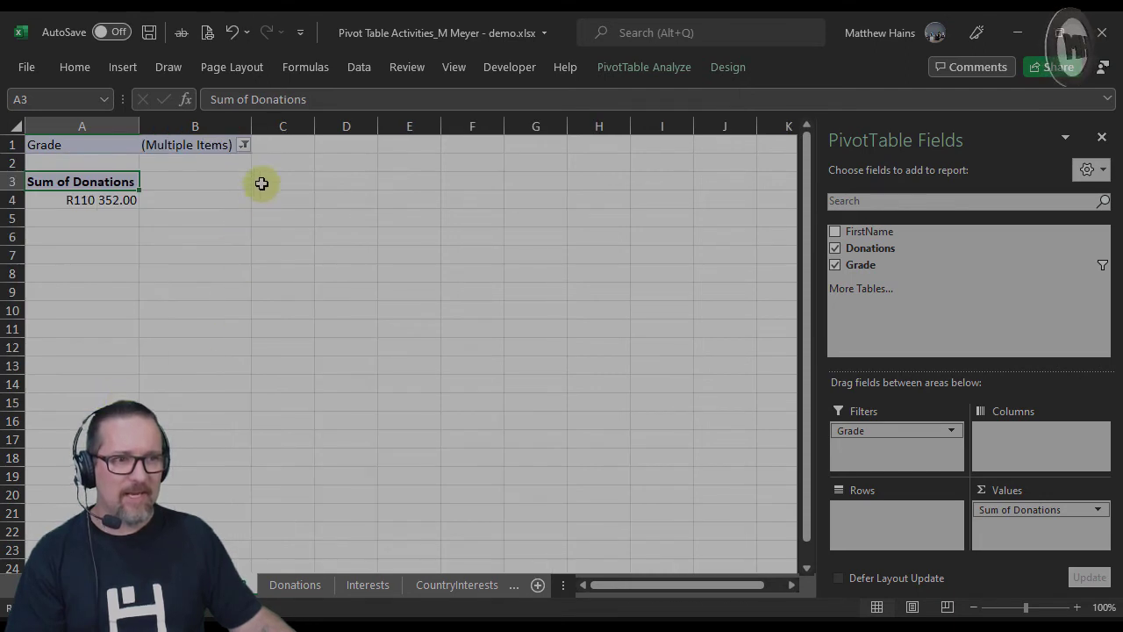
mouse_move(85, 201)
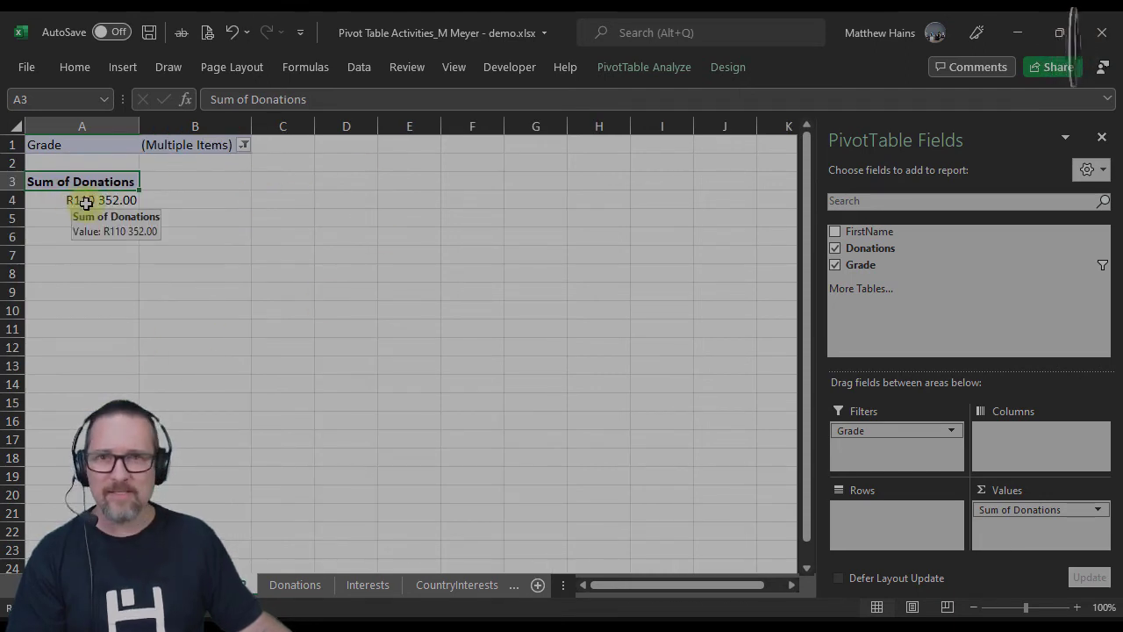
Step: Move Grade back to Rows and clear its filter, showing grades 8–12 totalling R268 841.00
drag(874, 435, 880, 518)
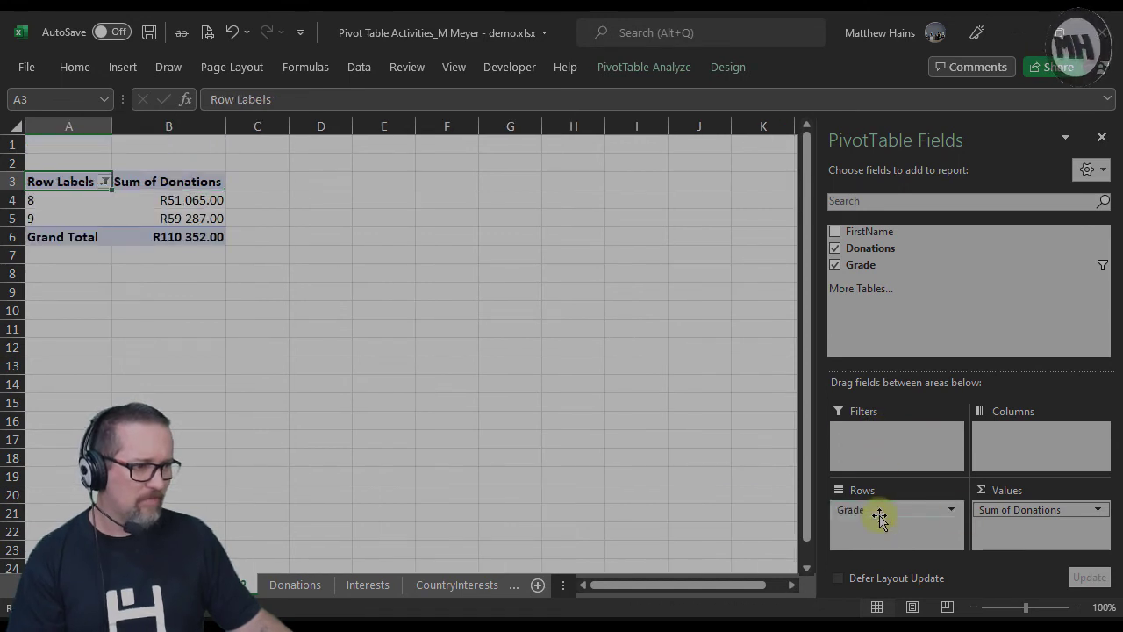
click(104, 181)
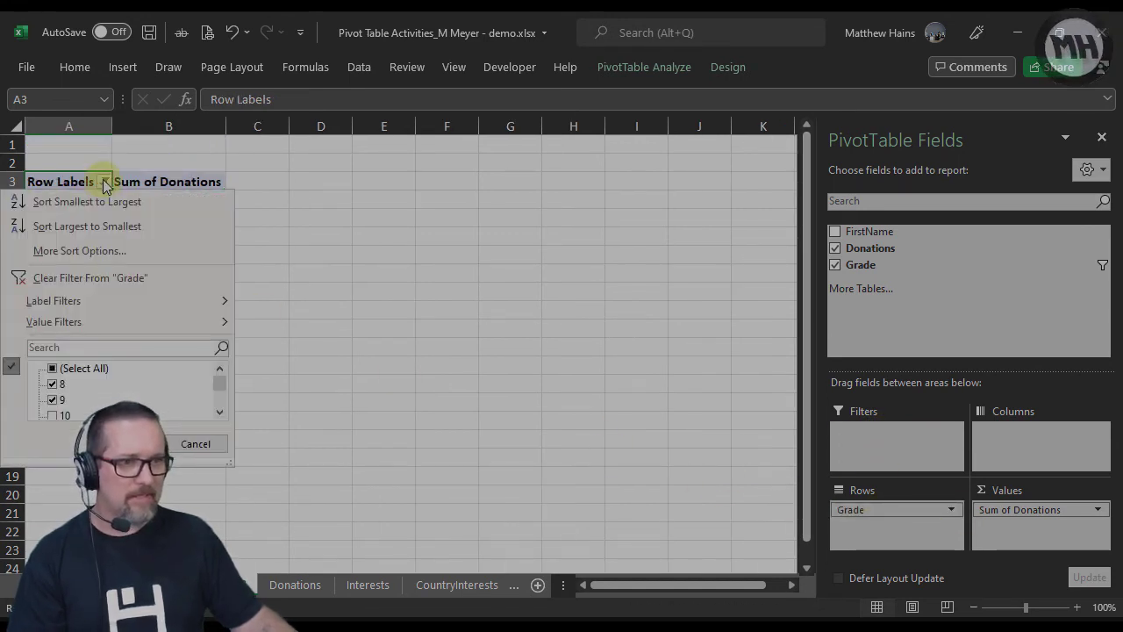
click(96, 279)
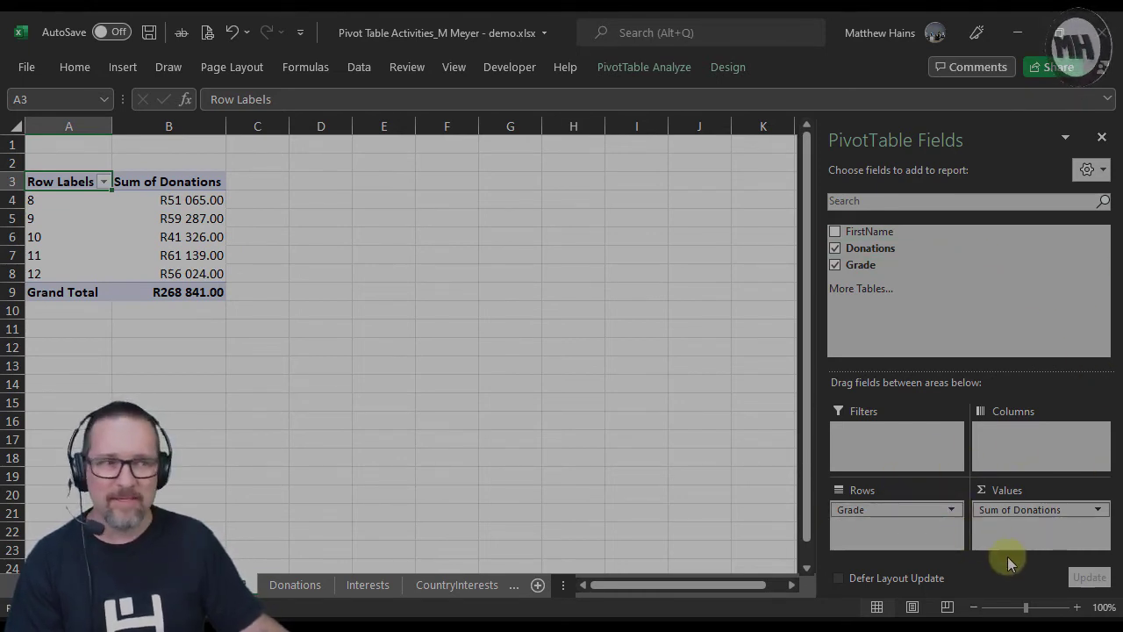
click(1098, 509)
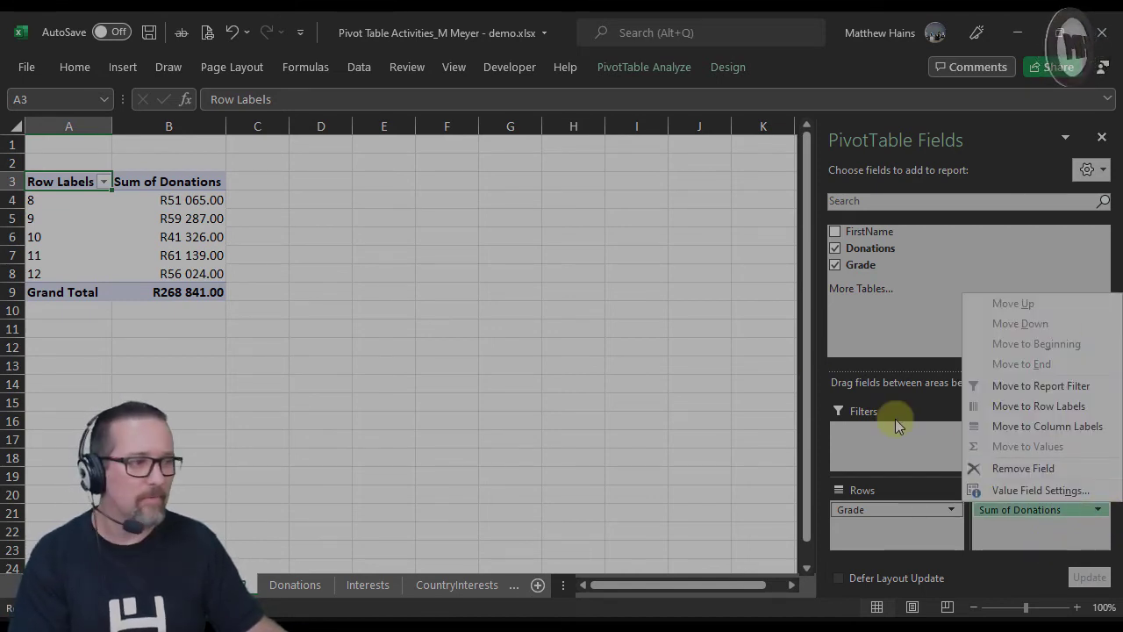
click(706, 367)
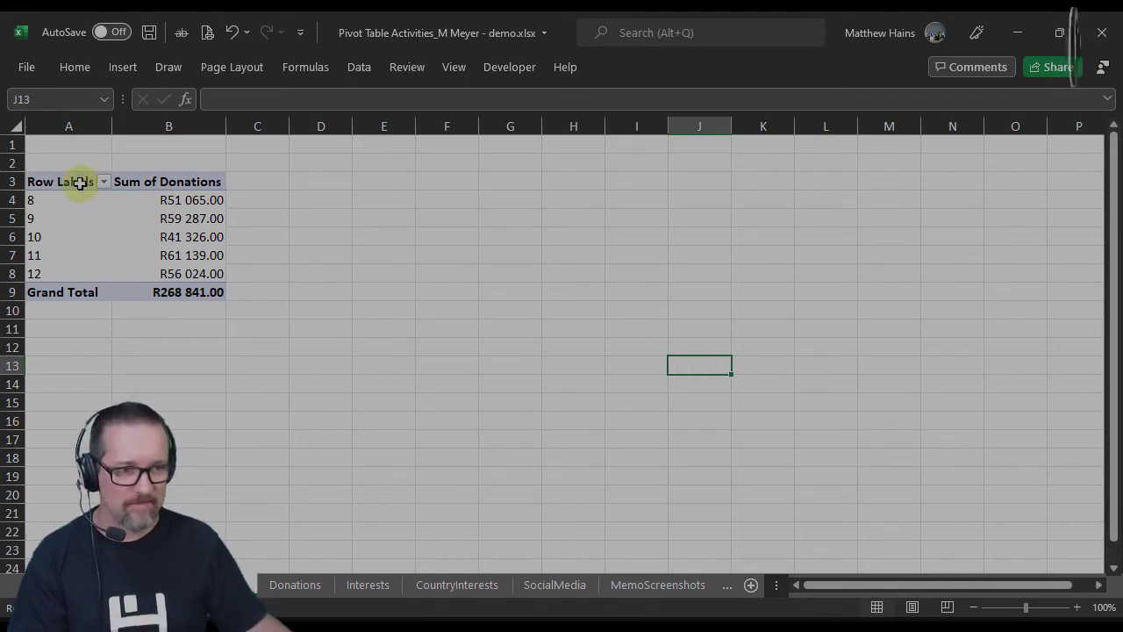
click(68, 185)
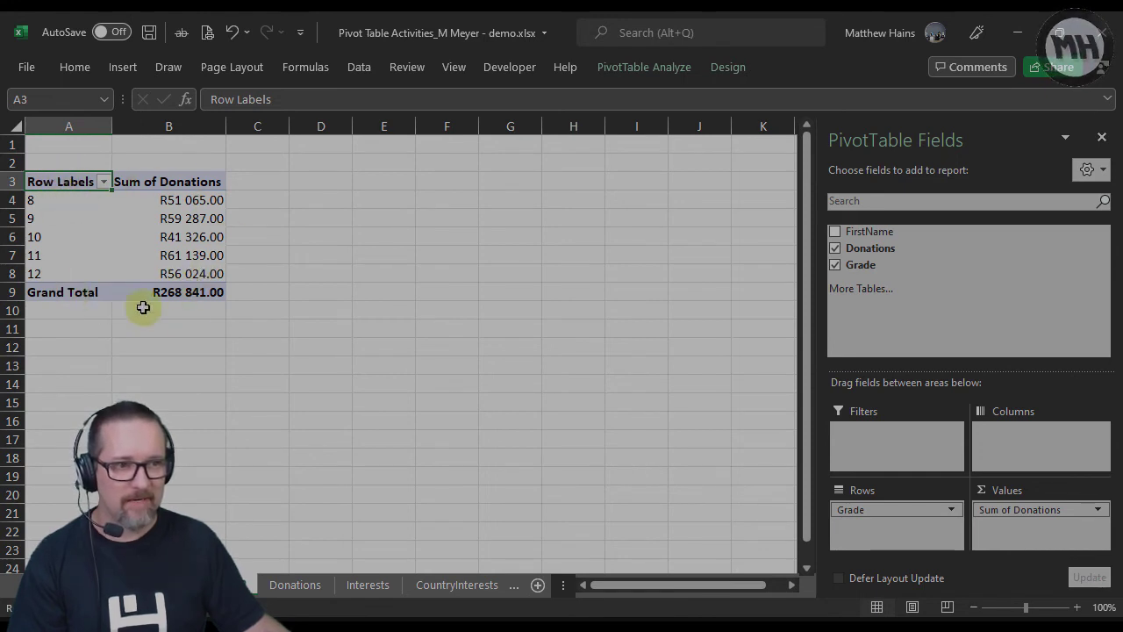
Step: Insert a Clustered Column PivotChart of donations per grade
click(123, 68)
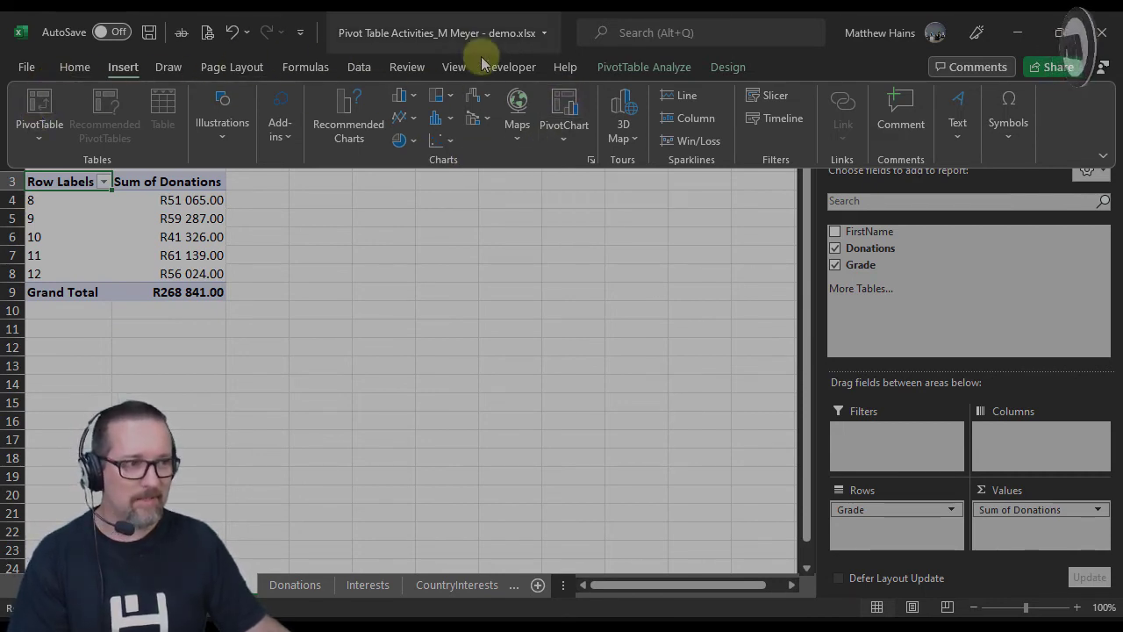
click(548, 109)
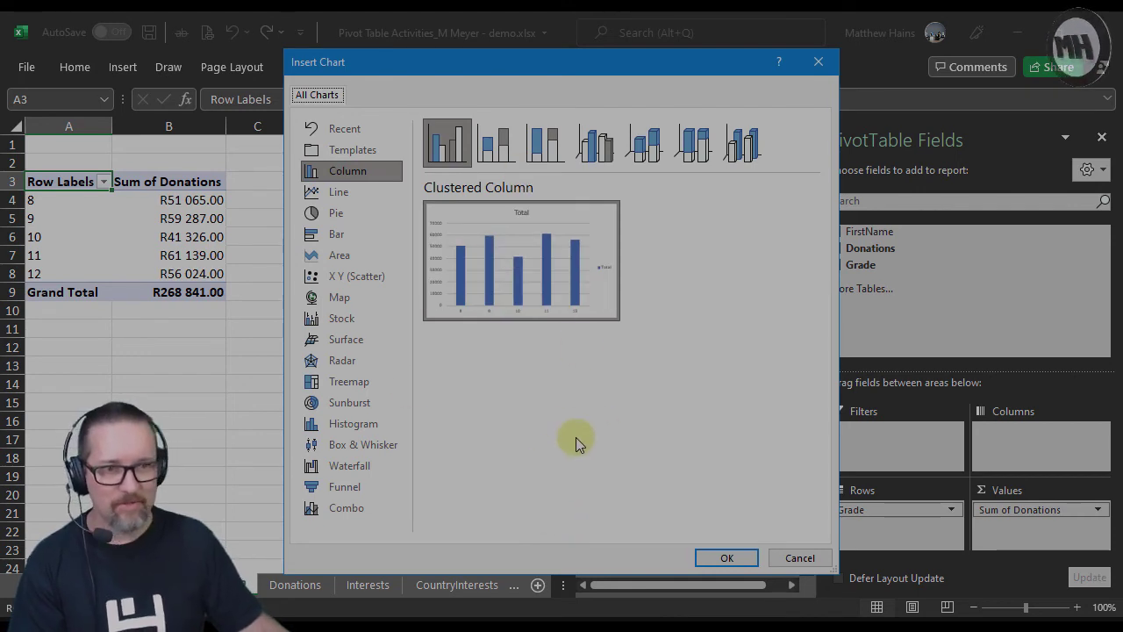
click(728, 558)
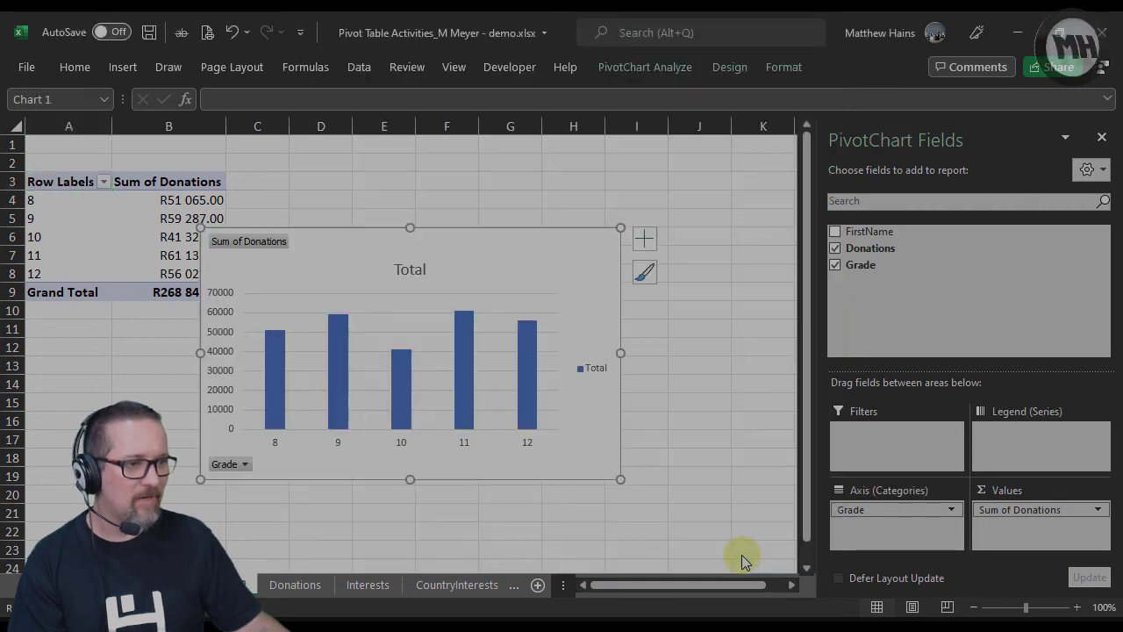
Step: Move the chart beside the pivot and uncheck grades 8, 9 and 10, leaving R117 163.00
drag(497, 243, 541, 159)
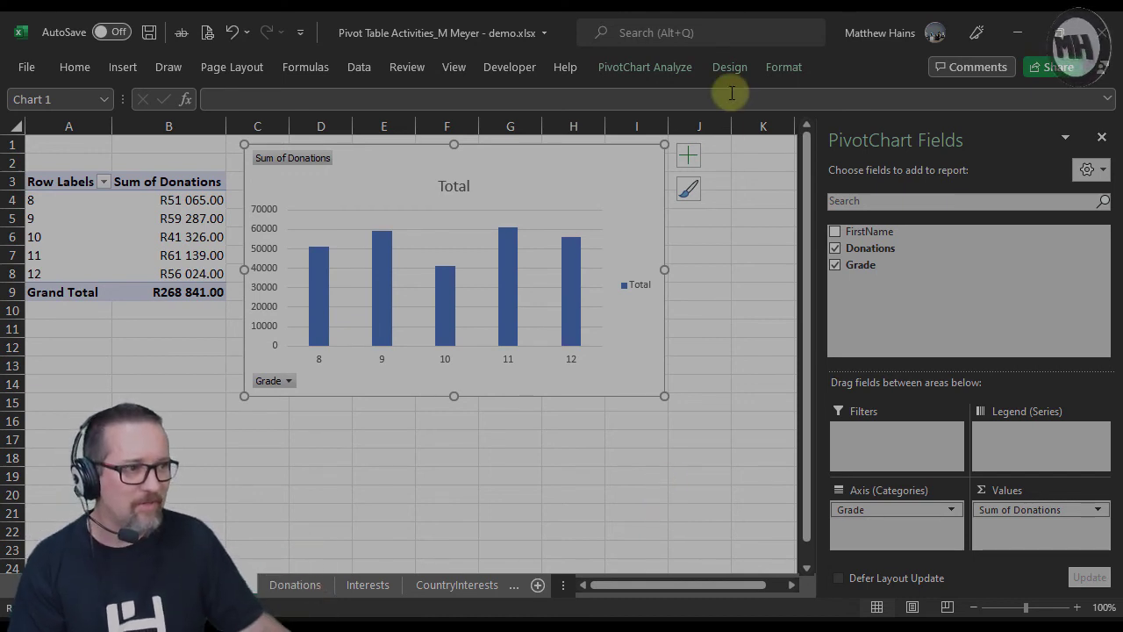
click(688, 155)
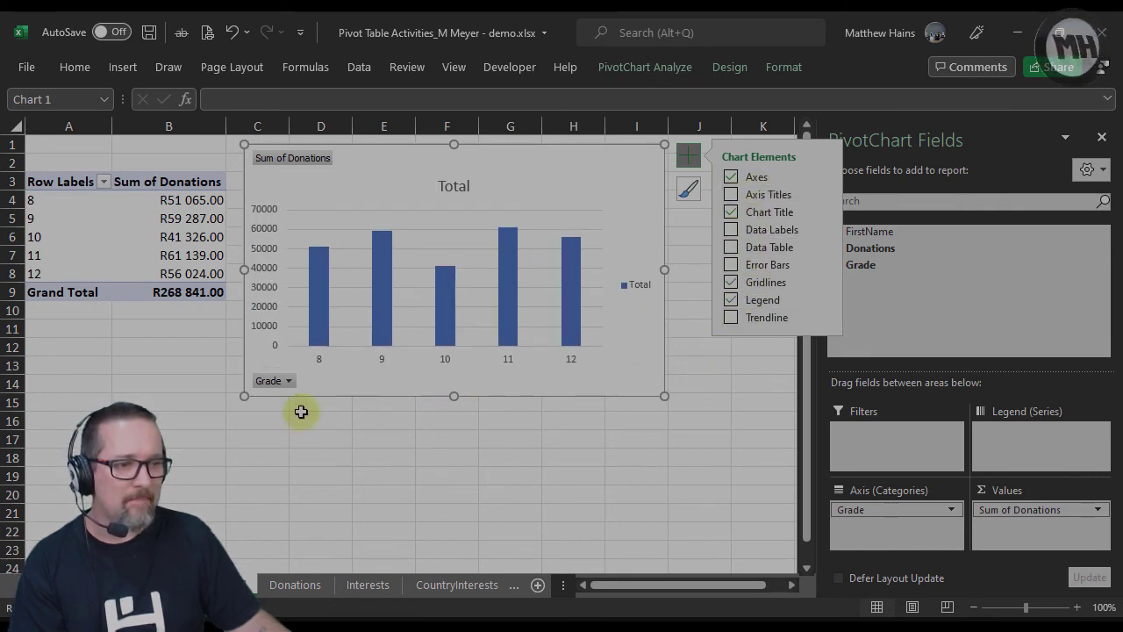
click(289, 381)
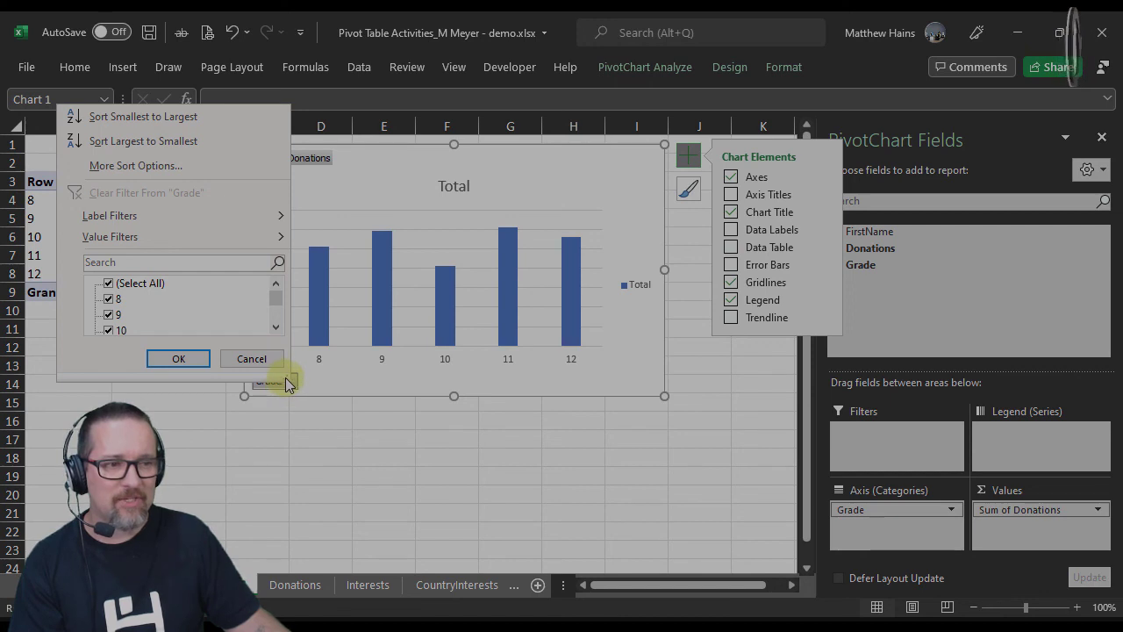
drag(289, 379, 305, 500)
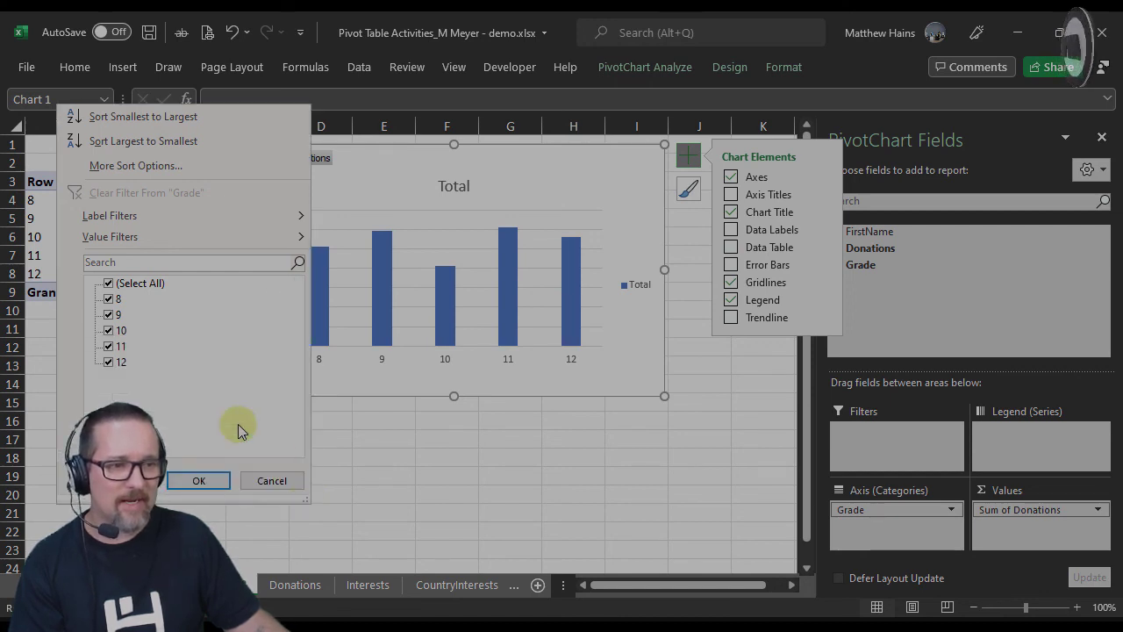
click(108, 299)
click(108, 314)
click(108, 330)
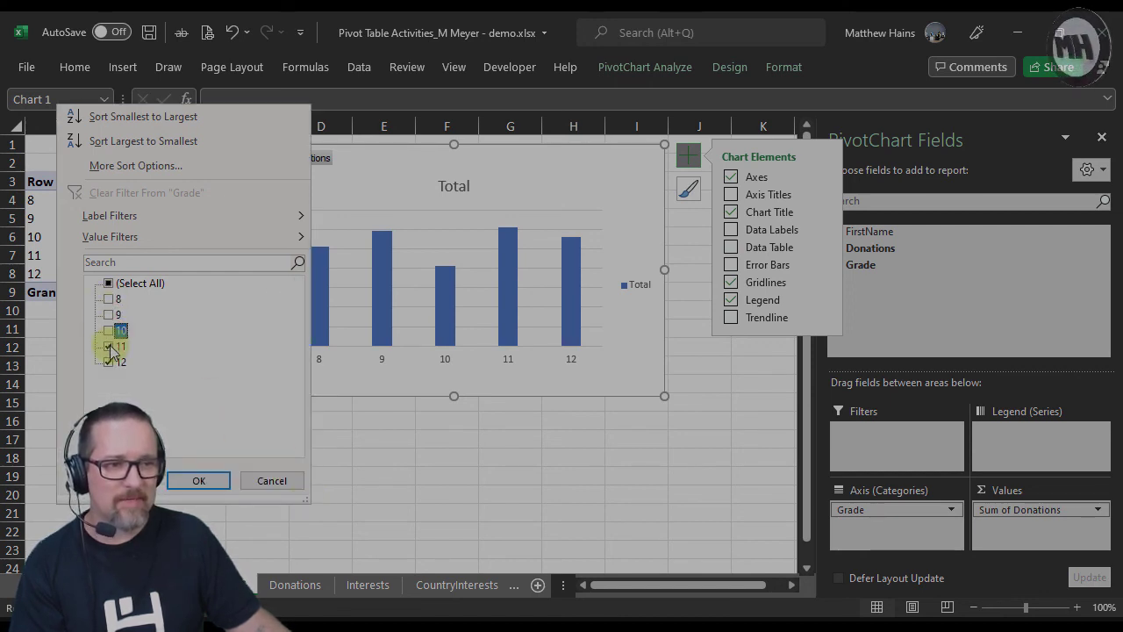
click(200, 480)
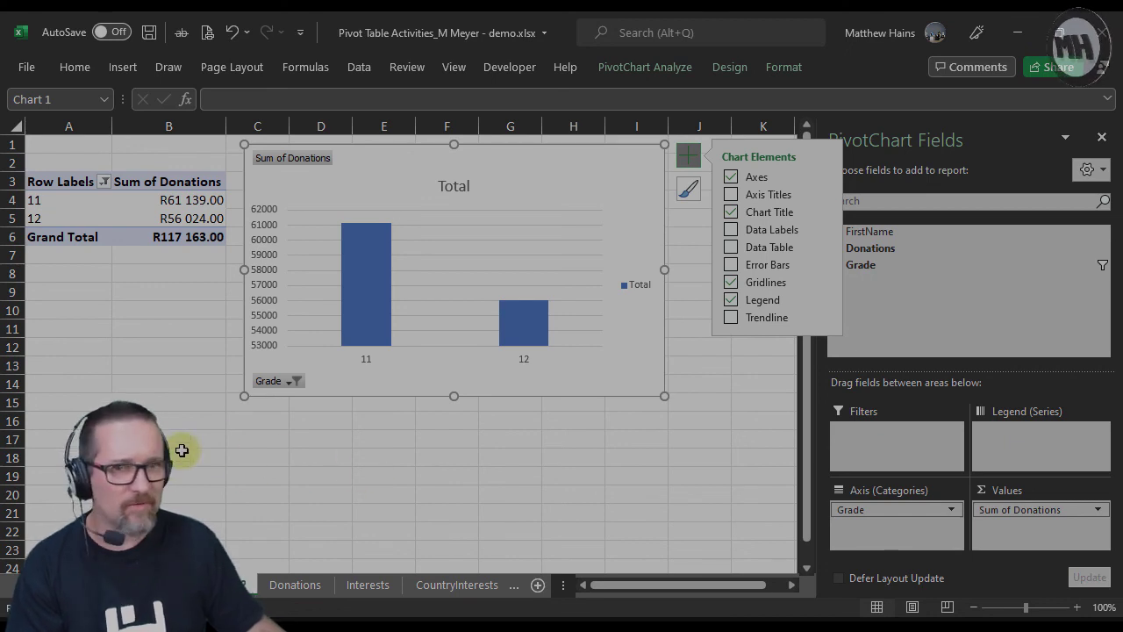
click(291, 384)
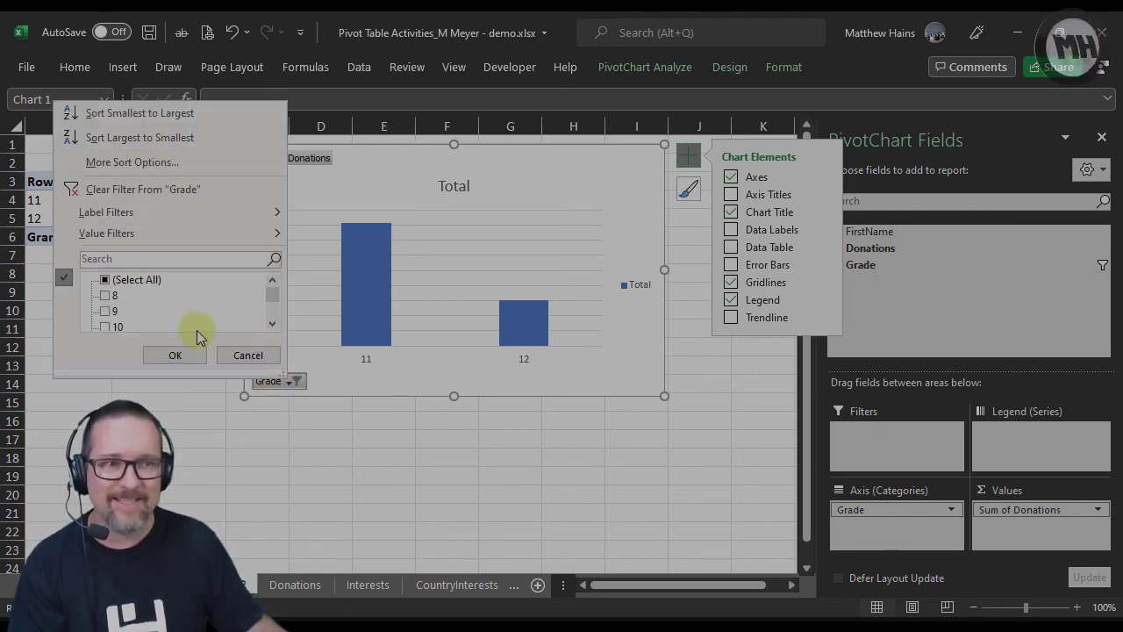
click(249, 355)
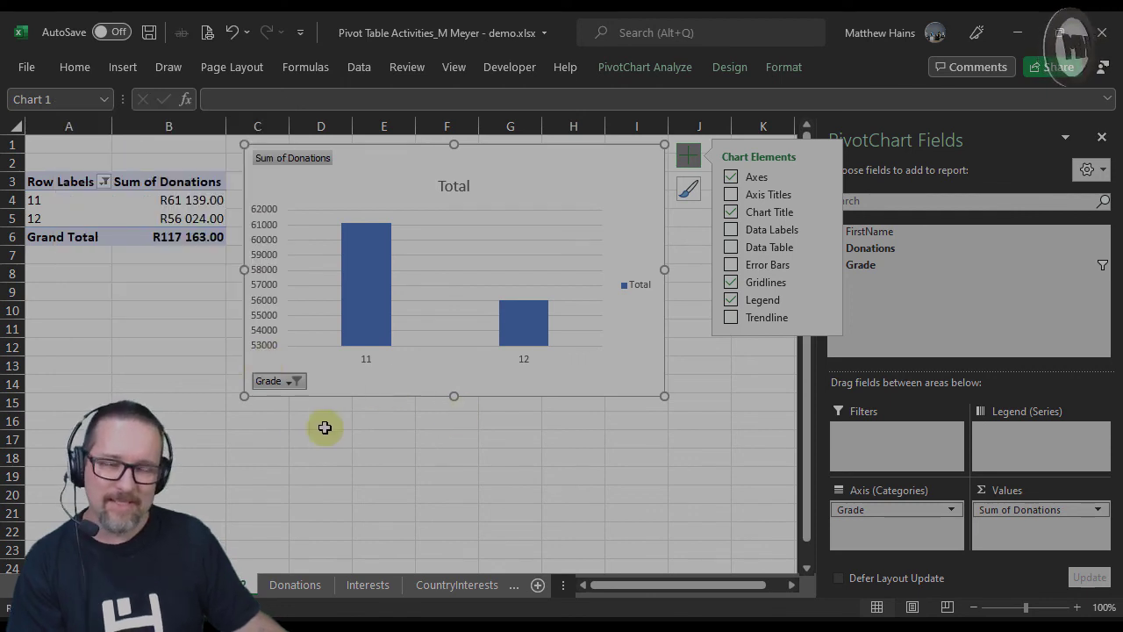